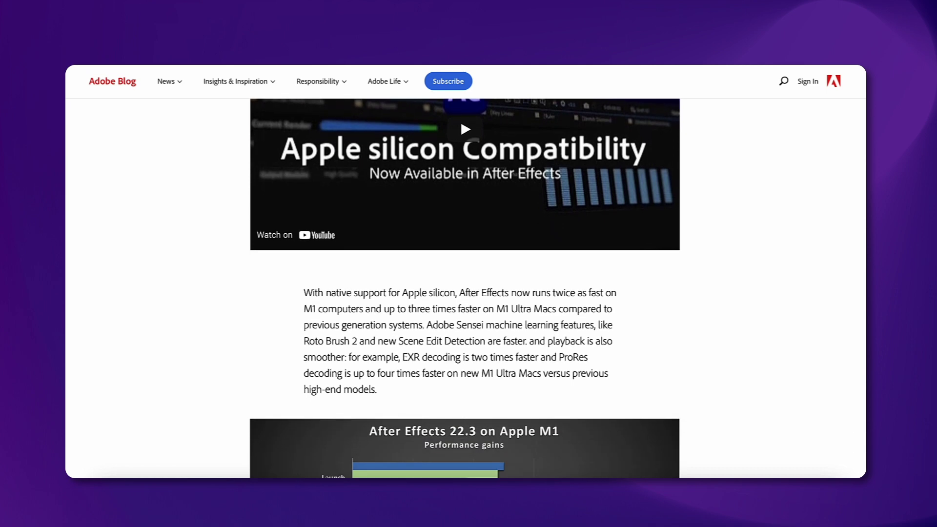
- Scroll the Adobe Blog post past the performance chart to the 'Work more easily in 3D' section
{"action": "scroll", "coordinate": [464, 288], "scroll_direction": "down", "scroll_amount": 5}
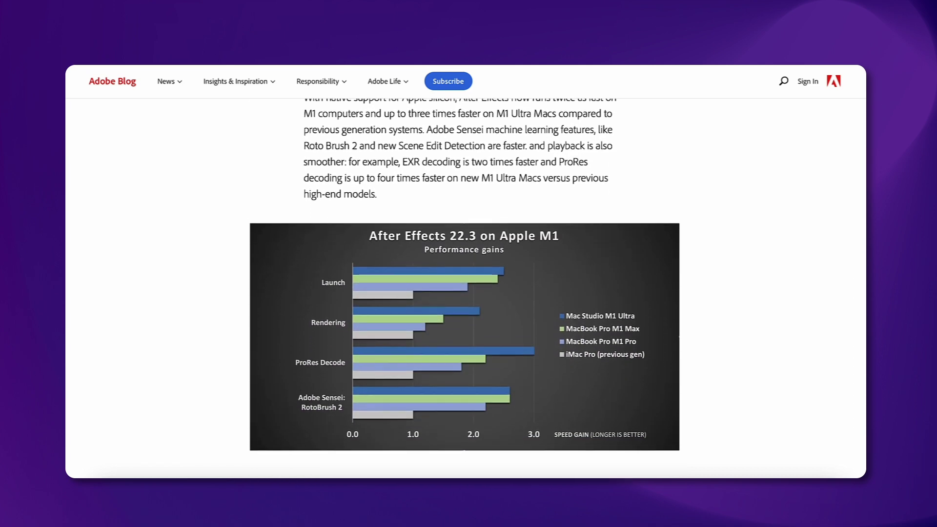
{"action": "scroll", "coordinate": [465, 288], "scroll_direction": "down", "scroll_amount": 5}
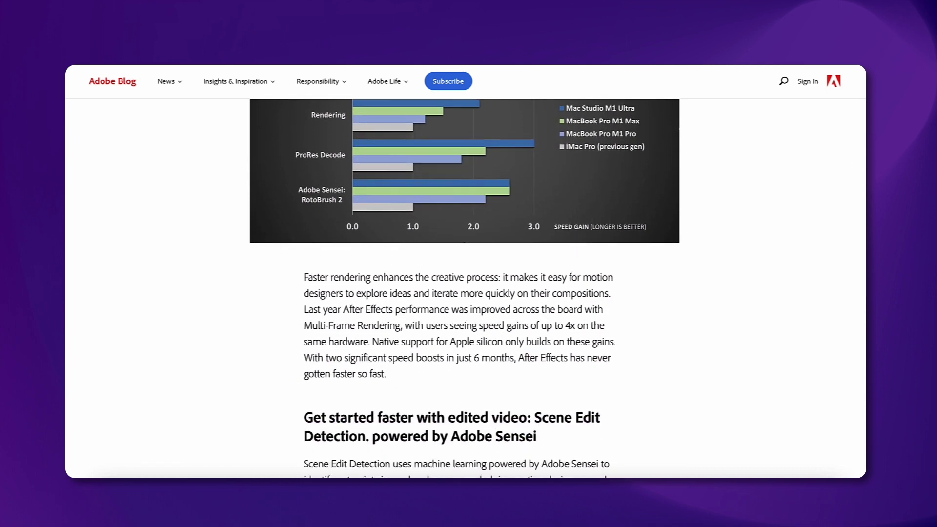
{"action": "scroll", "coordinate": [464, 288], "scroll_direction": "down", "scroll_amount": 5}
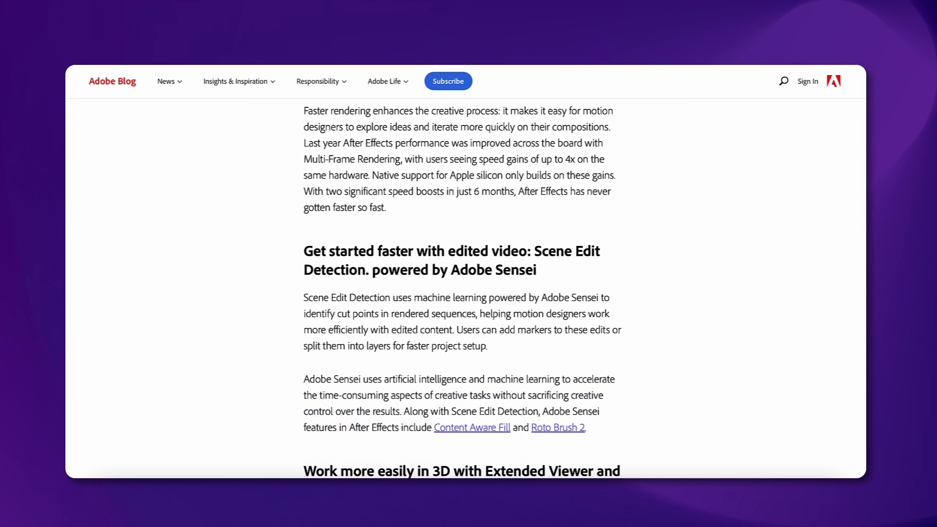
{"action": "scroll", "coordinate": [464, 288], "scroll_direction": "down", "scroll_amount": 5}
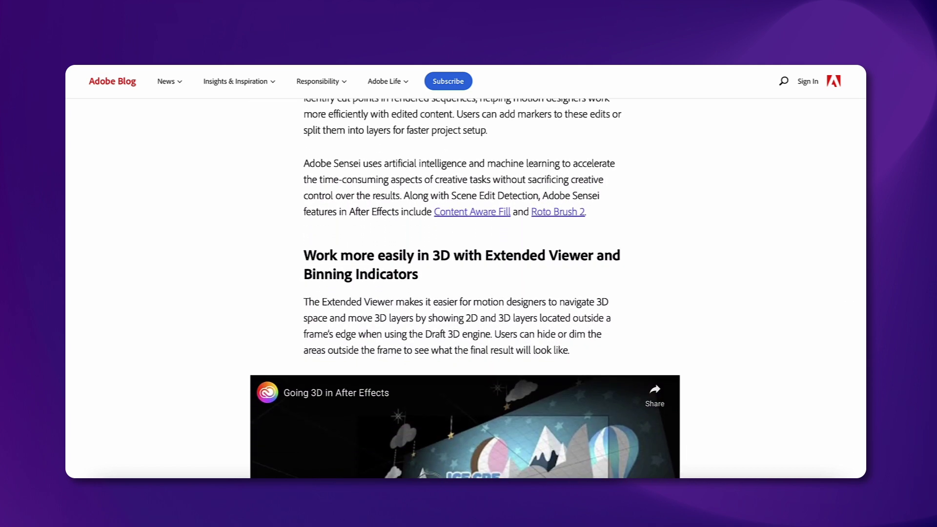
{"action": "scroll", "coordinate": [464, 288], "scroll_direction": "down", "scroll_amount": 3}
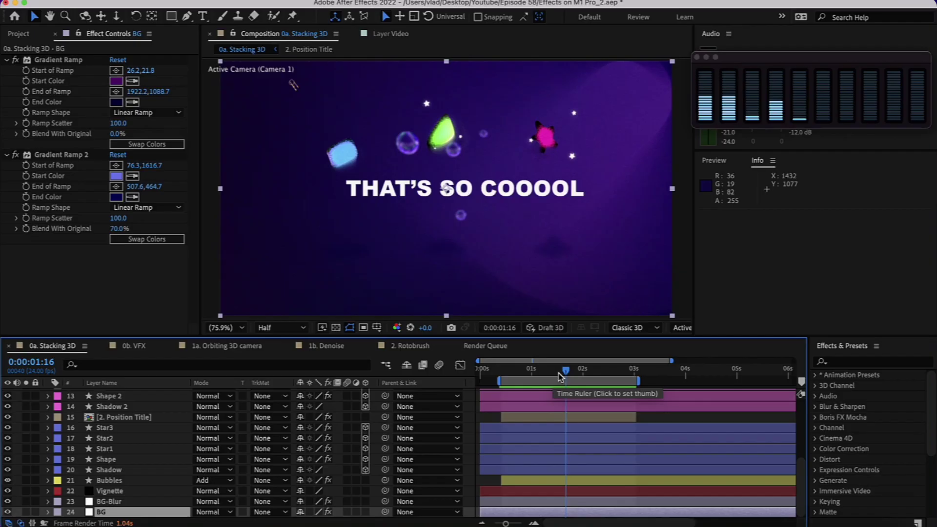
- Scrub Stacking 3D to 0:00:01:13 and inspect the BG and BG-Blur effects, including CC Radial Blur
{"action": "mouse_move", "coordinate": [560, 376]}
{"action": "left_mouse_down"}
{"action": "mouse_move", "coordinate": [517, 377]}
{"action": "mouse_move", "coordinate": [578, 377]}
{"action": "mouse_move", "coordinate": [567, 376]}
{"action": "left_mouse_up"}
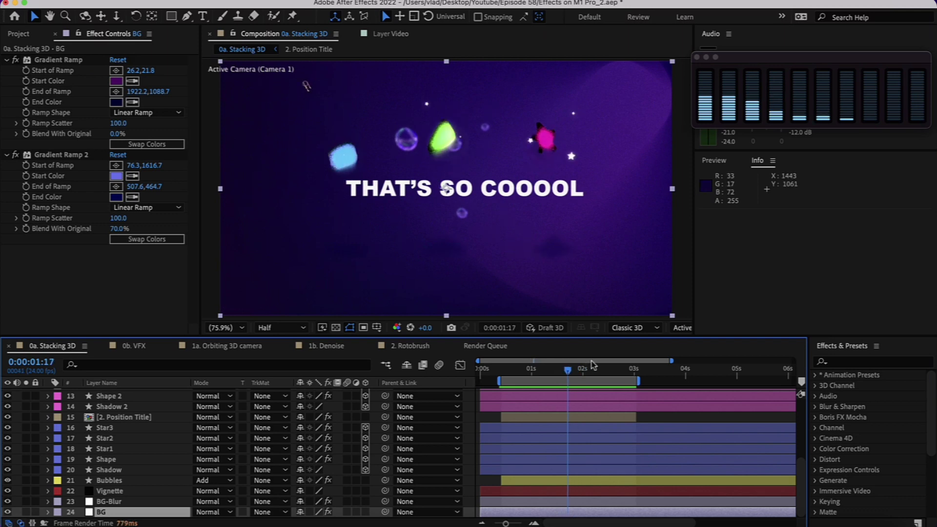
{"action": "left_click_drag", "start_coordinate": [591, 369], "coordinate": [560, 376]}
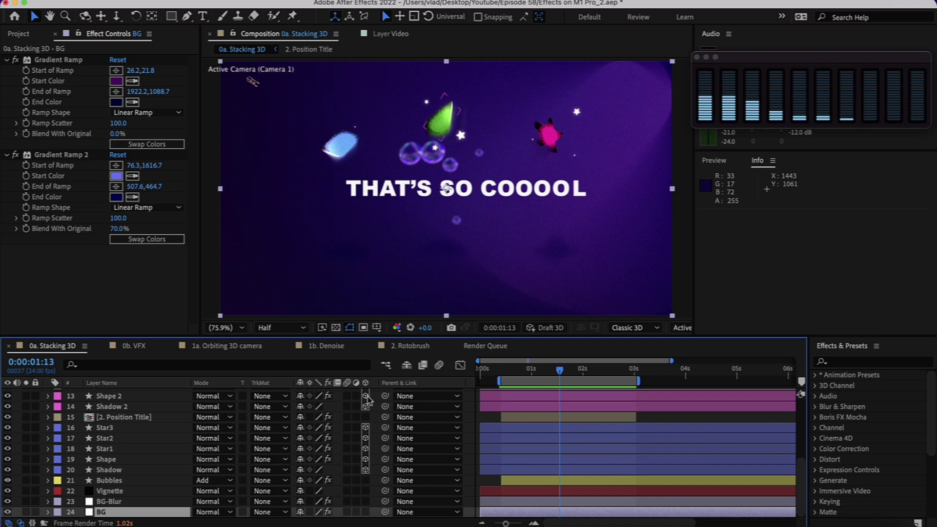
{"action": "scroll", "coordinate": [154, 439], "scroll_direction": "up", "scroll_amount": 5}
{"action": "scroll", "coordinate": [155, 435], "scroll_direction": "down", "scroll_amount": 5}
{"action": "left_click", "coordinate": [148, 512]}
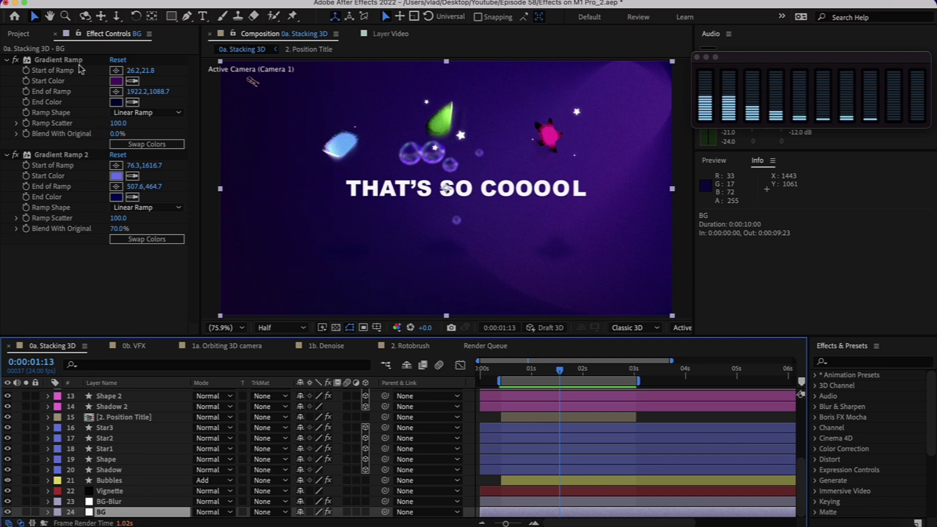
{"action": "left_click", "coordinate": [154, 502]}
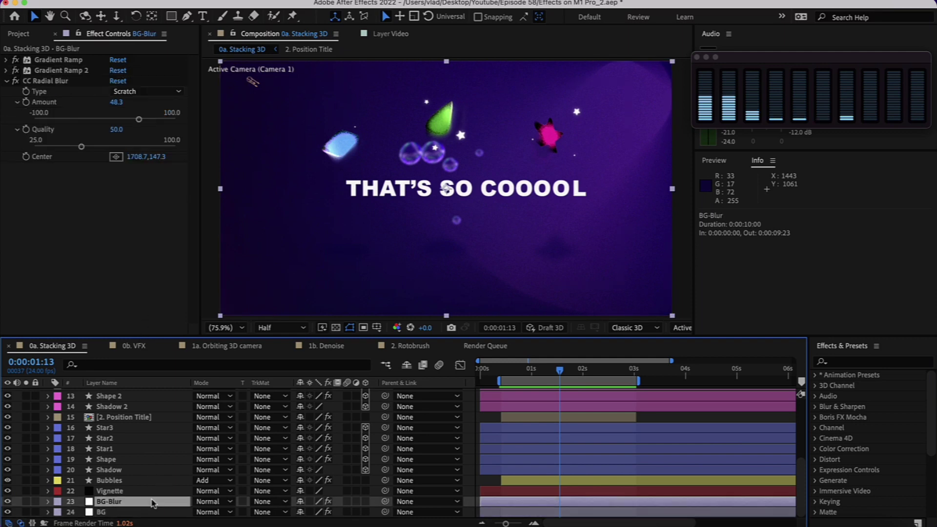
{"action": "left_click", "coordinate": [48, 83]}
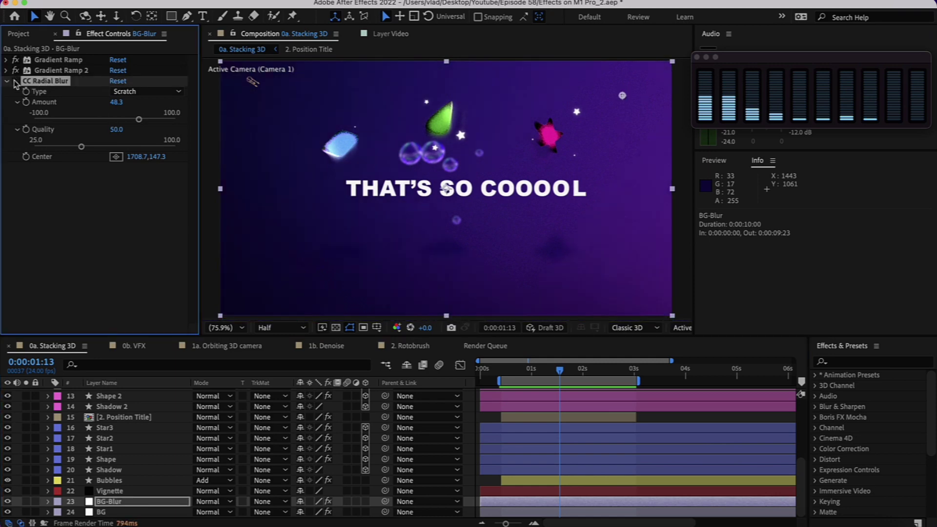
- Inspect the Vignette mask and the Bubbles Foam effect, preview playback, then view the Shape layer's effects
{"action": "left_click", "coordinate": [138, 492]}
{"action": "left_click", "coordinate": [136, 482]}
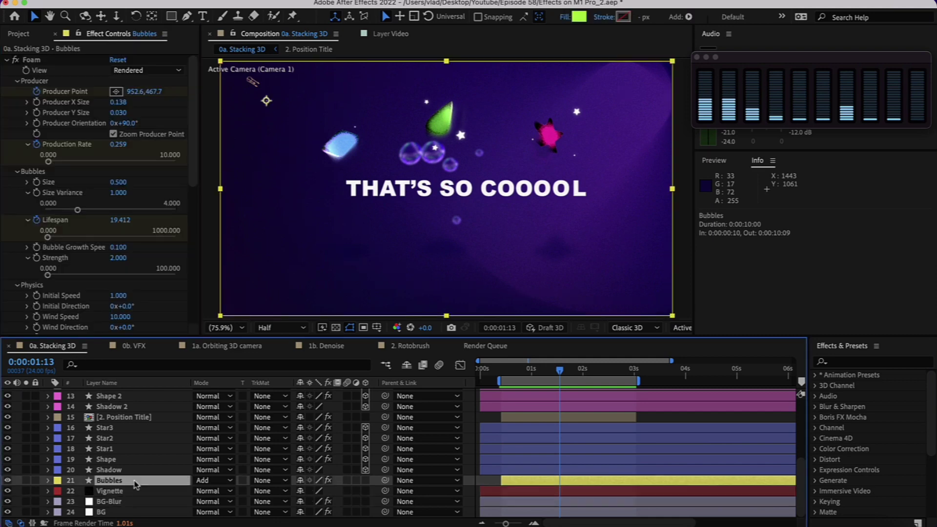
{"action": "key", "text": "space"}
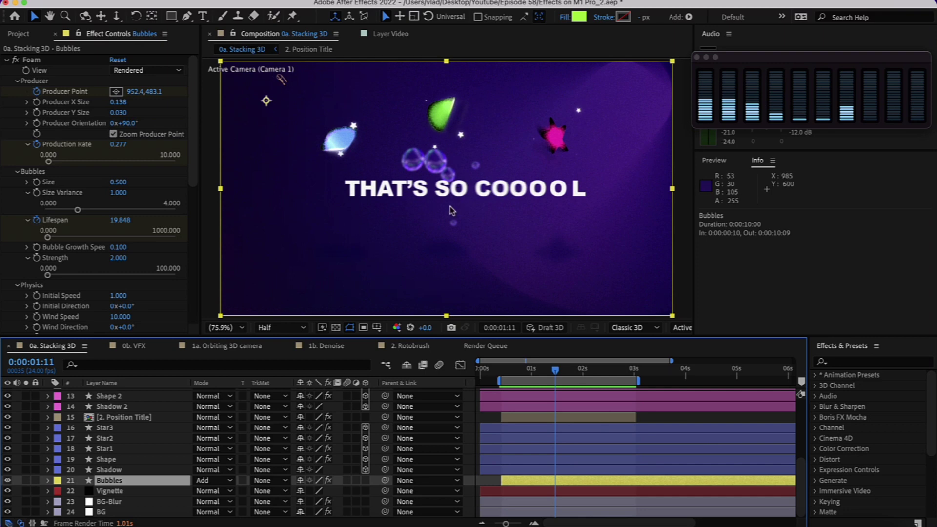
{"action": "left_click", "coordinate": [144, 459]}
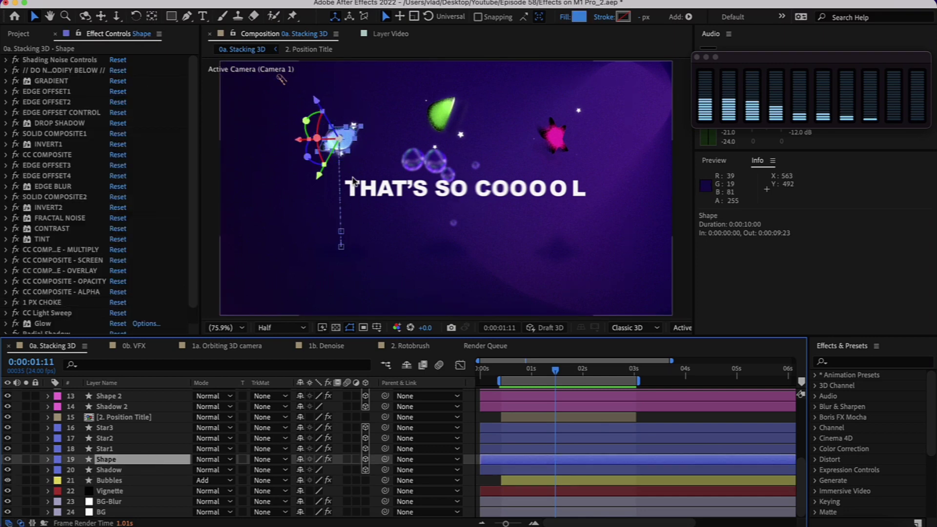
{"action": "scroll", "coordinate": [165, 154], "scroll_direction": "down", "scroll_amount": 2}
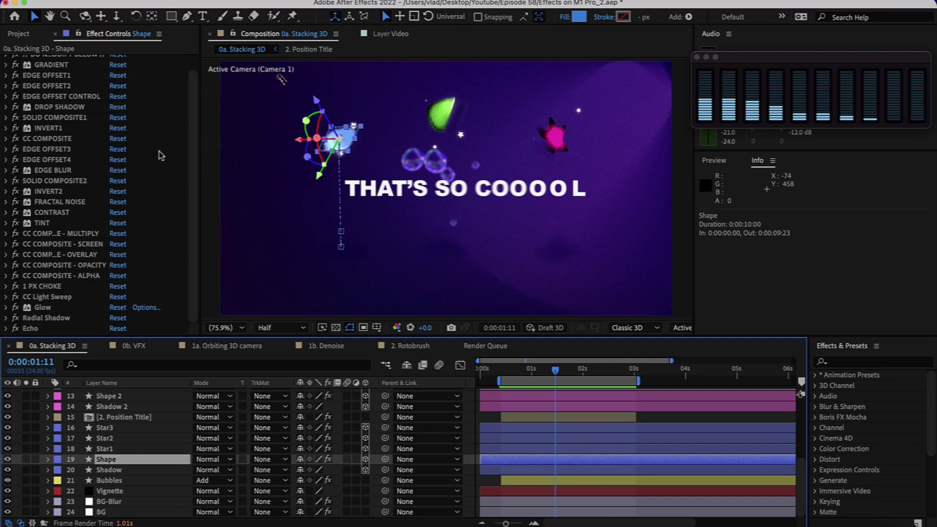
{"action": "scroll", "coordinate": [159, 161], "scroll_direction": "up", "scroll_amount": 2}
{"action": "left_click", "coordinate": [82, 60]}
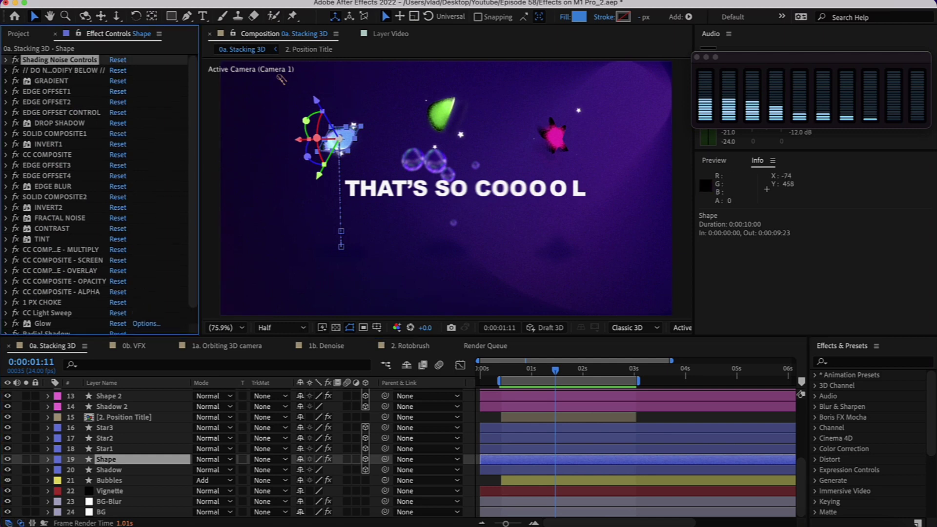
{"action": "left_click", "coordinate": [71, 71]}
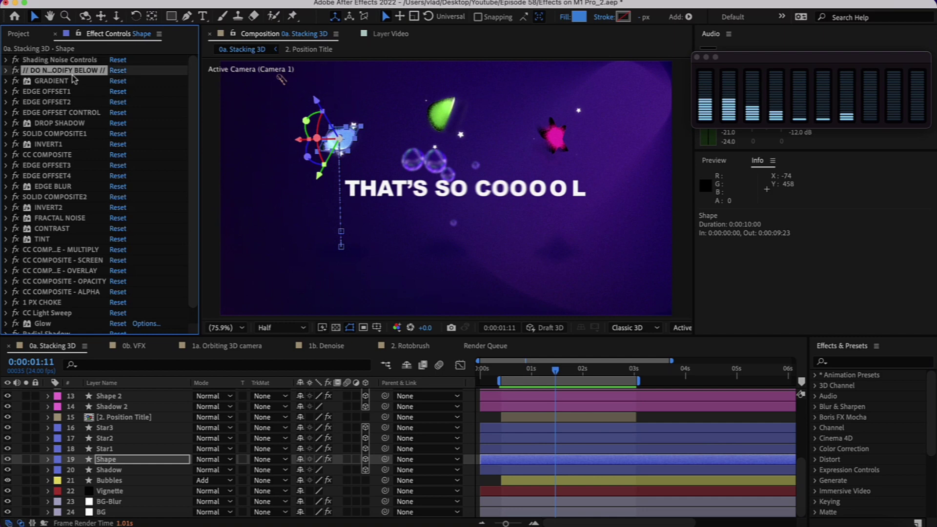
{"action": "left_click", "coordinate": [81, 291], "text": "shift"}
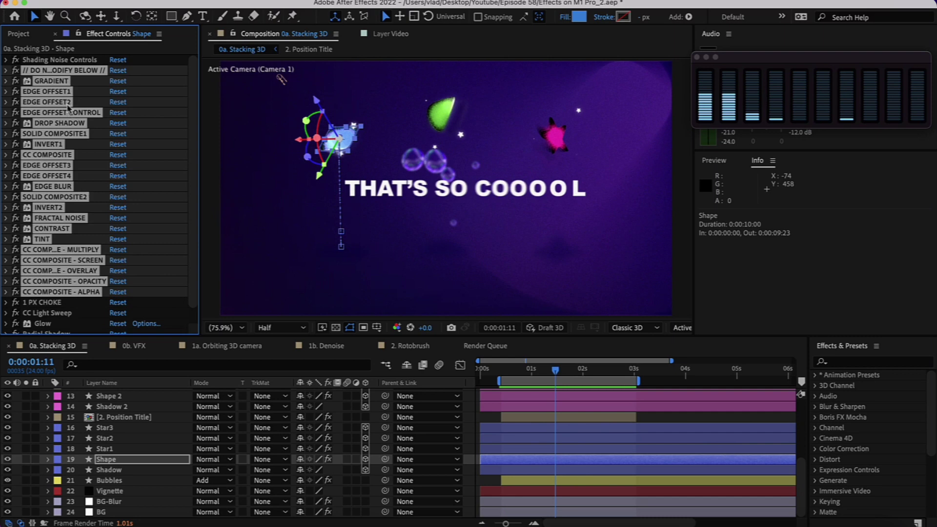
{"action": "left_click", "coordinate": [49, 59], "text": "shift"}
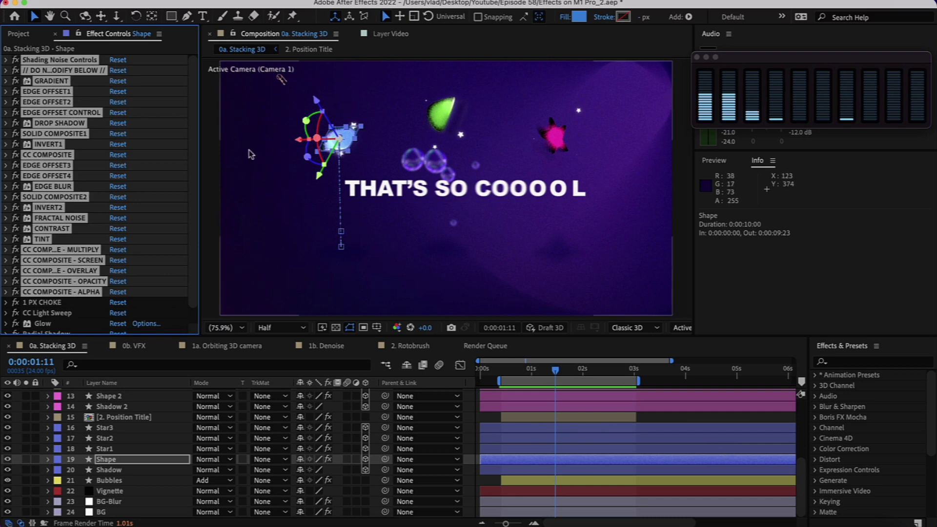
{"action": "key", "text": "h"}
{"action": "scroll", "coordinate": [429, 177], "scroll_direction": "up", "scroll_amount": 3}
{"action": "left_click_drag", "start_coordinate": [344, 166], "coordinate": [539, 259]}
{"action": "key", "text": "v"}
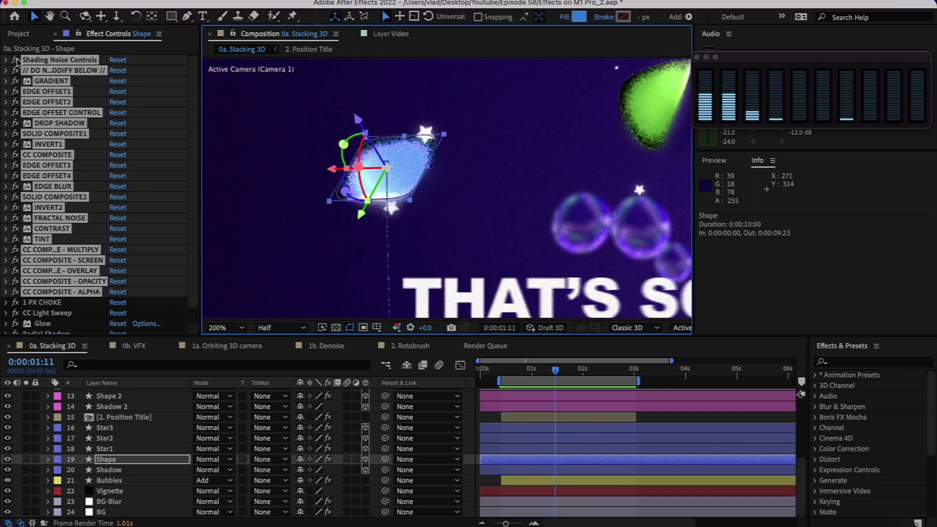
{"action": "left_click", "coordinate": [16, 61]}
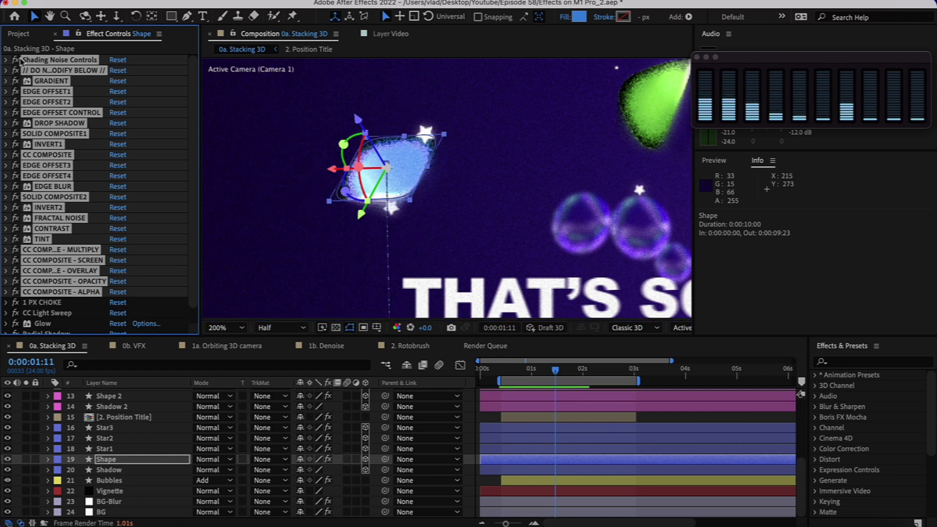
{"action": "scroll", "coordinate": [55, 239], "scroll_direction": "down", "scroll_amount": 1}
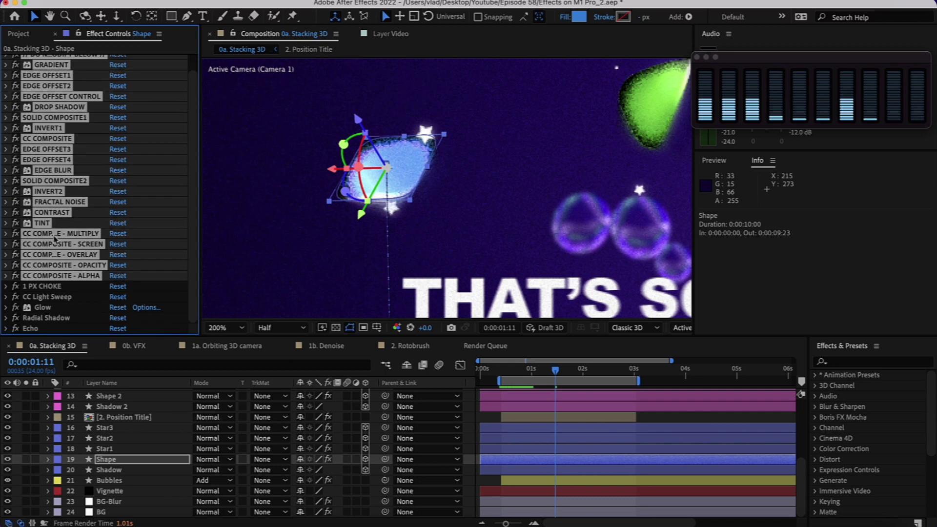
{"action": "left_click", "coordinate": [48, 297]}
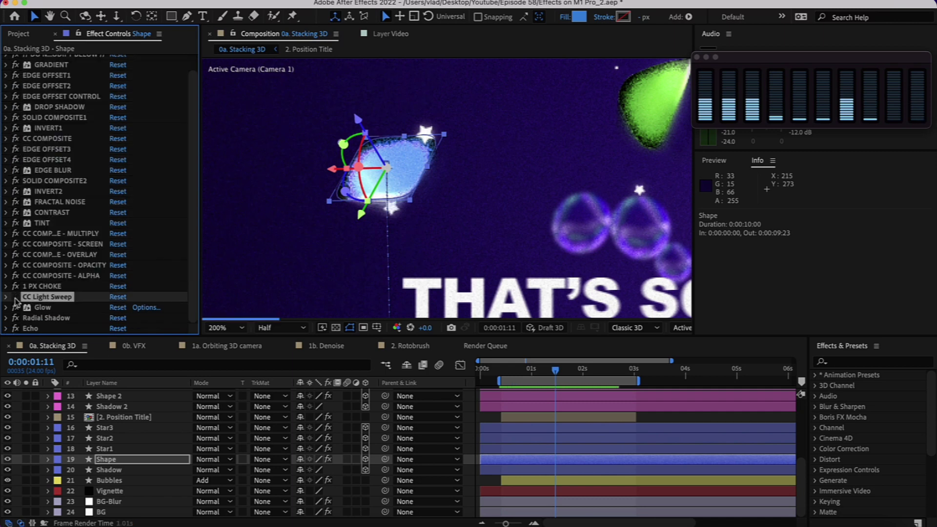
{"action": "left_click", "coordinate": [15, 297]}
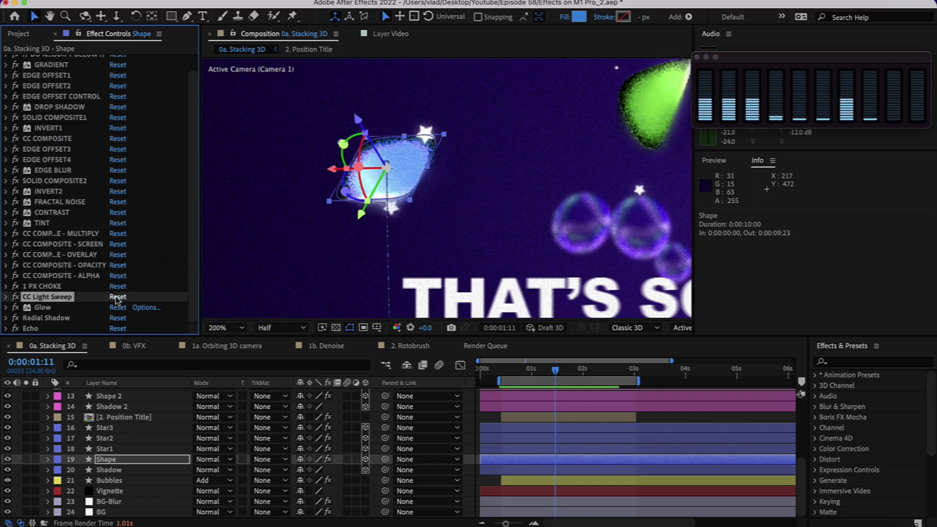
{"action": "left_click", "coordinate": [49, 307]}
{"action": "left_click", "coordinate": [16, 307]}
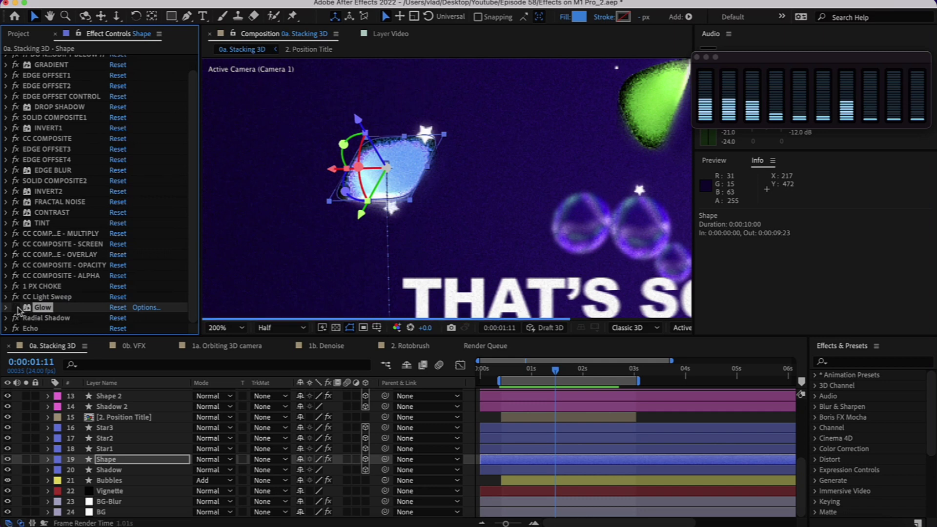
{"action": "left_click", "coordinate": [17, 308]}
{"action": "left_click", "coordinate": [24, 319]}
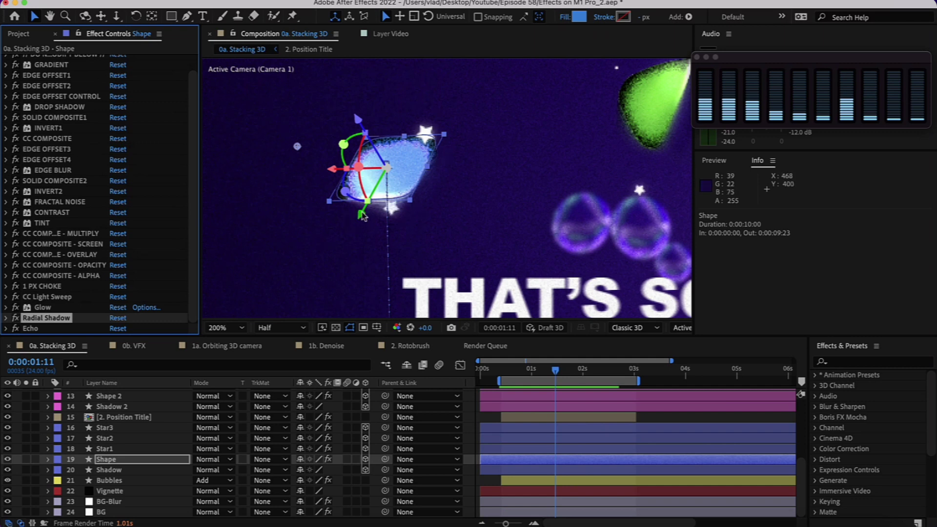
{"action": "left_click", "coordinate": [30, 328]}
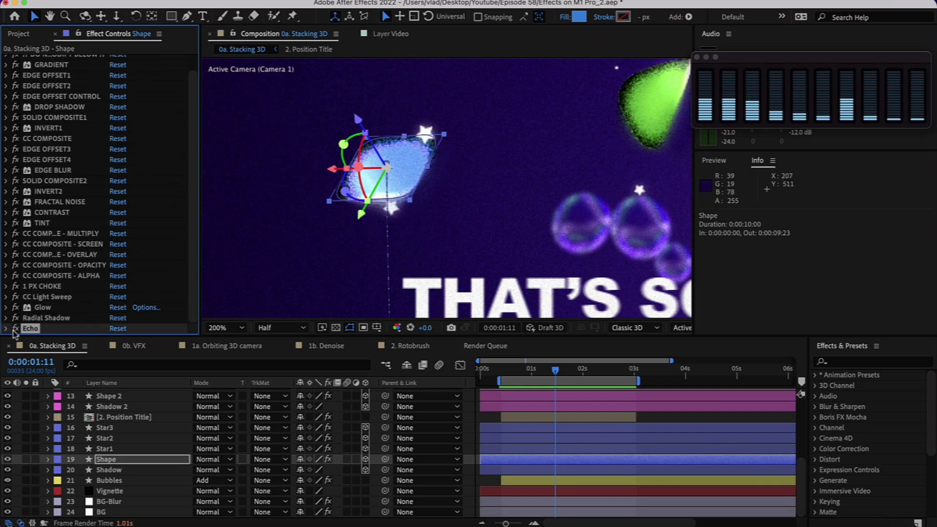
{"action": "left_click_drag", "start_coordinate": [555, 370], "coordinate": [535, 375]}
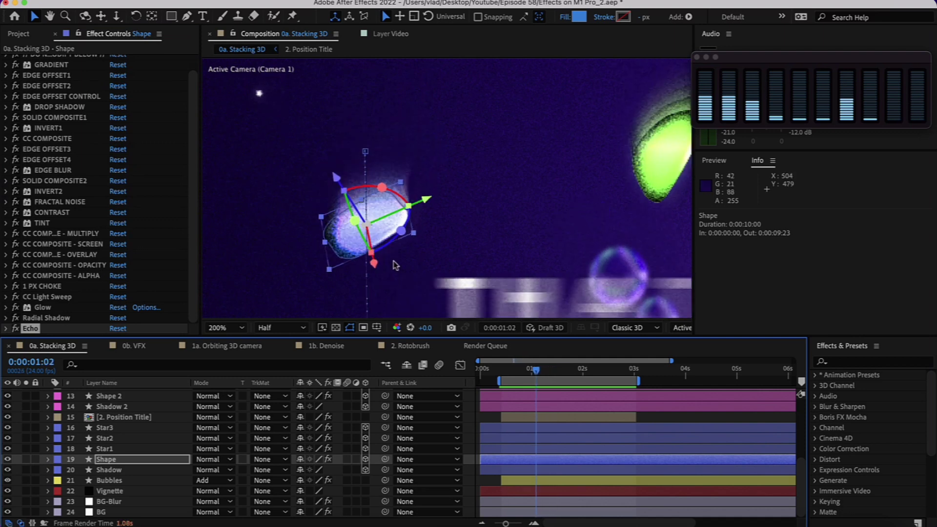
{"action": "left_click", "coordinate": [19, 330]}
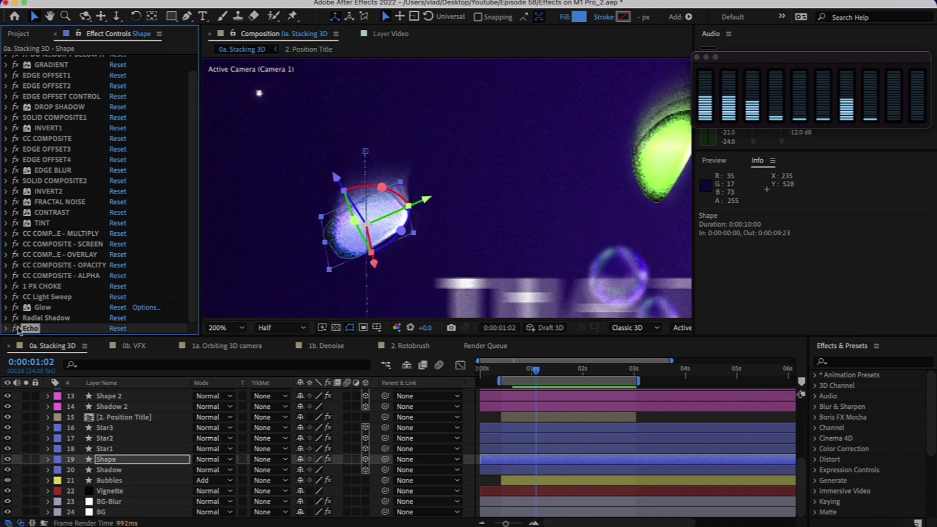
{"action": "scroll", "coordinate": [316, 189], "scroll_direction": "down", "scroll_amount": 3}
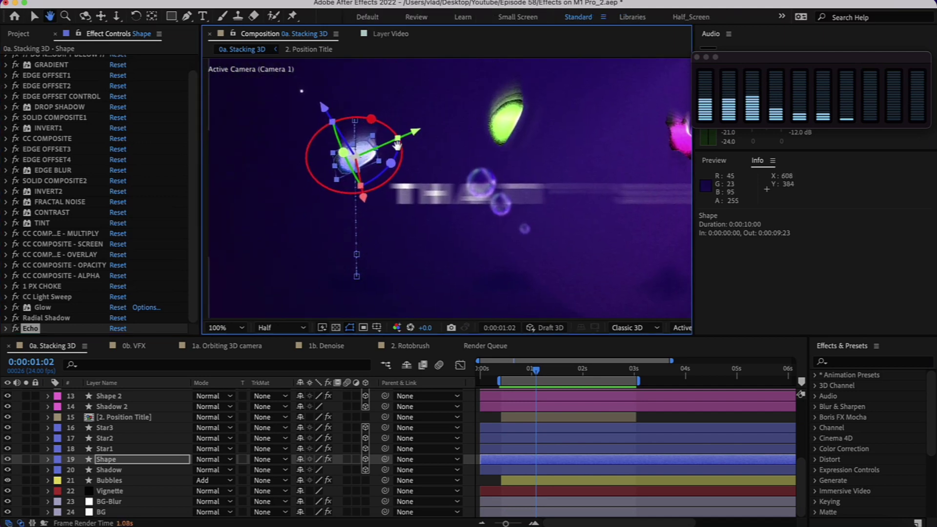
{"action": "left_click", "coordinate": [142, 428]}
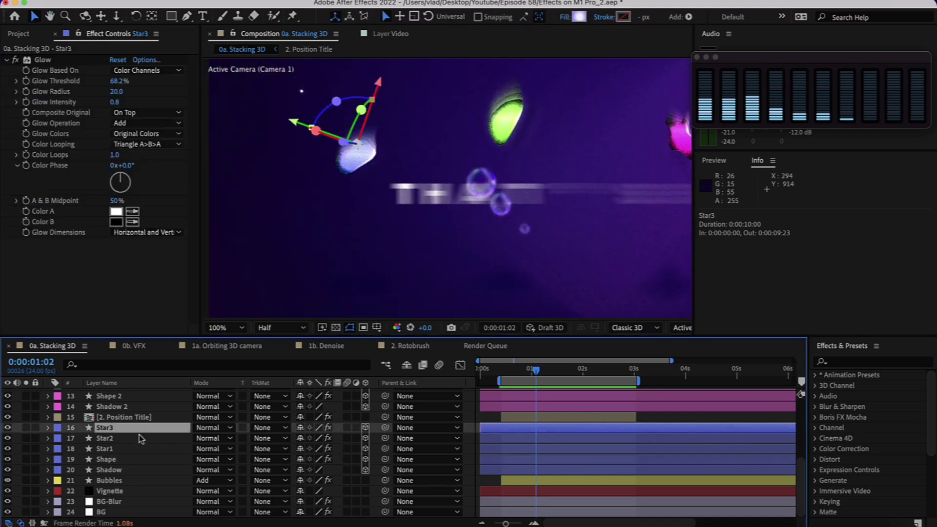
{"action": "left_click", "coordinate": [137, 449], "text": "shift"}
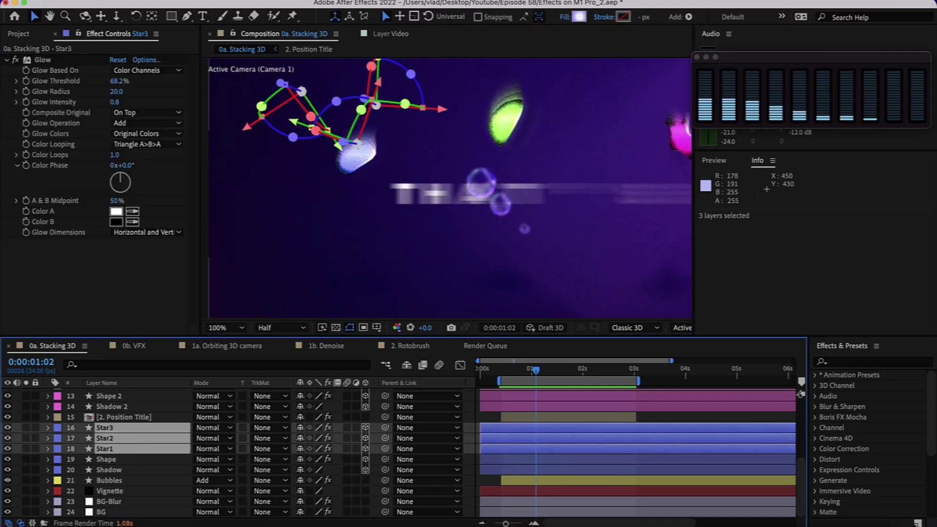
{"action": "scroll", "coordinate": [349, 163], "scroll_direction": "up", "scroll_amount": 2}
{"action": "left_click_drag", "start_coordinate": [345, 159], "coordinate": [448, 223]}
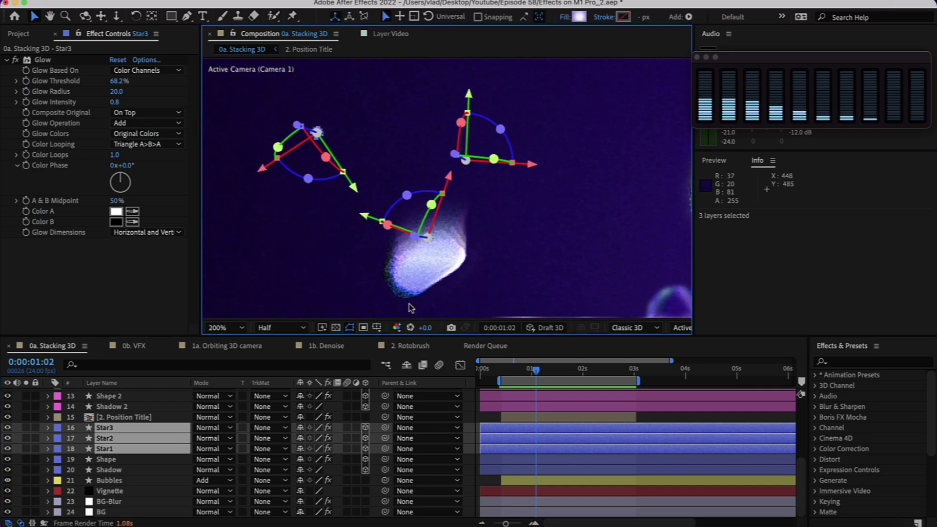
{"action": "left_click", "coordinate": [338, 438]}
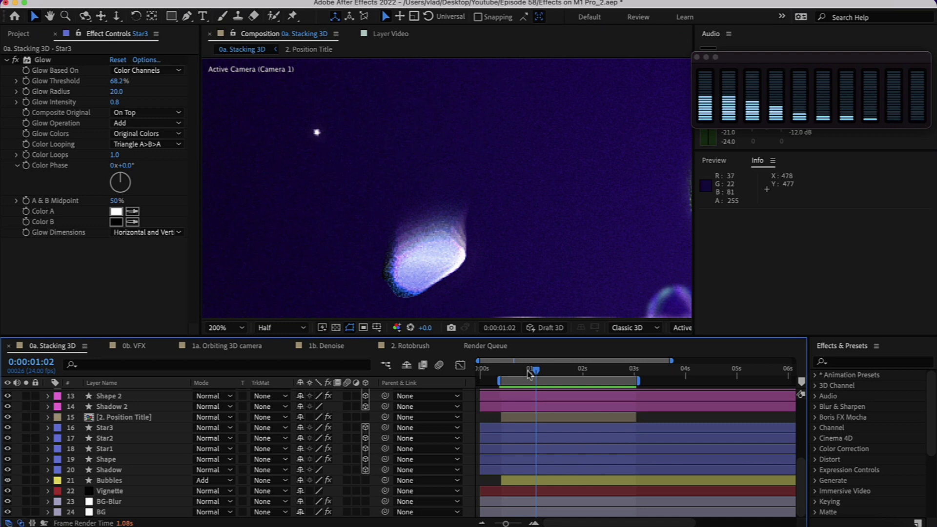
{"action": "left_click_drag", "start_coordinate": [537, 373], "coordinate": [549, 374]}
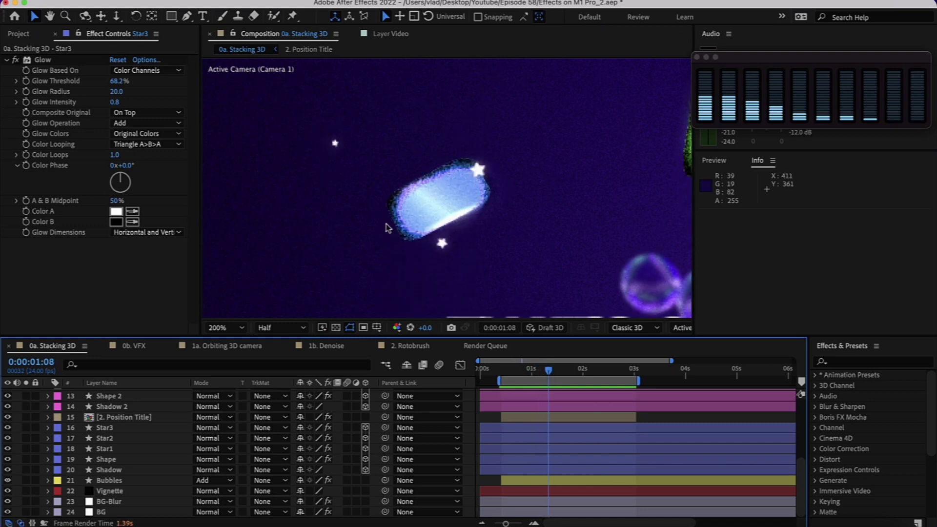
{"action": "key", "text": "comma"}
{"action": "left_click_drag", "start_coordinate": [394, 224], "coordinate": [328, 159]}
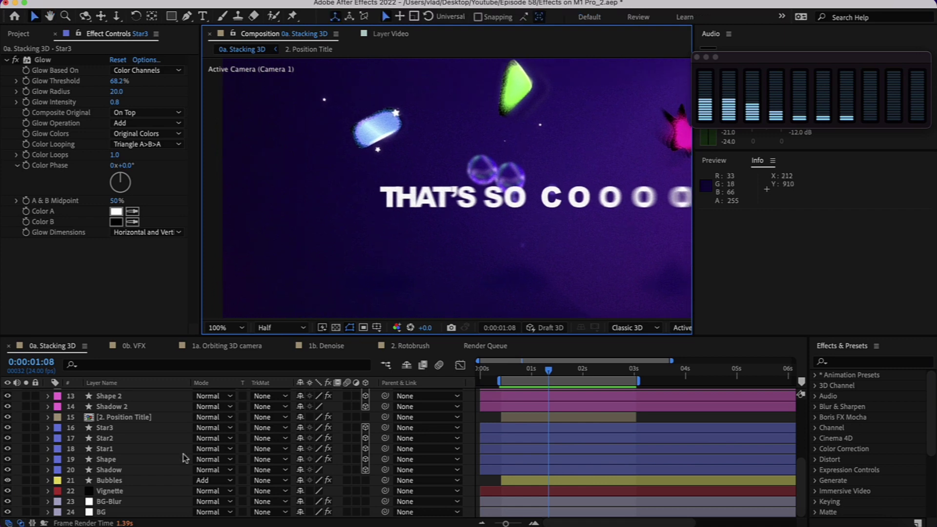
{"action": "left_click", "coordinate": [122, 470]}
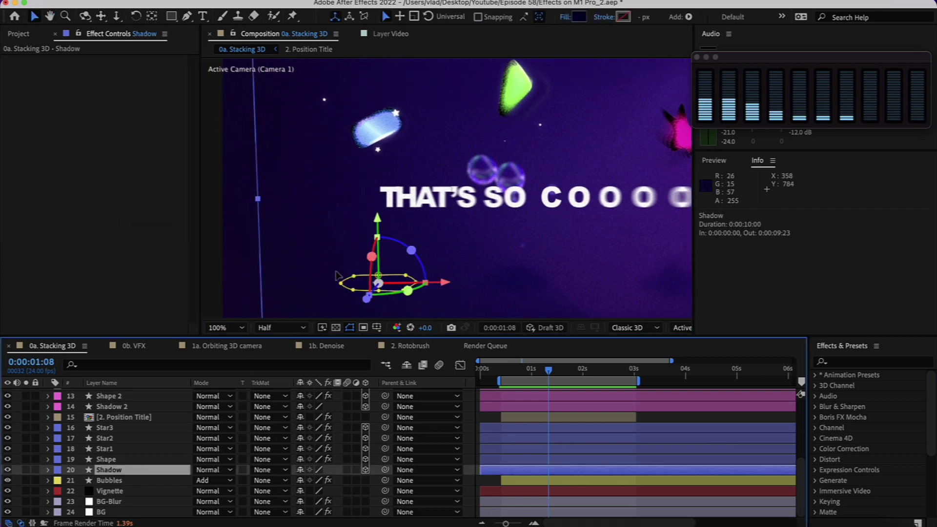
{"action": "scroll", "coordinate": [418, 233], "scroll_direction": "down", "scroll_amount": 2}
{"action": "scroll", "coordinate": [164, 427], "scroll_direction": "up", "scroll_amount": 3}
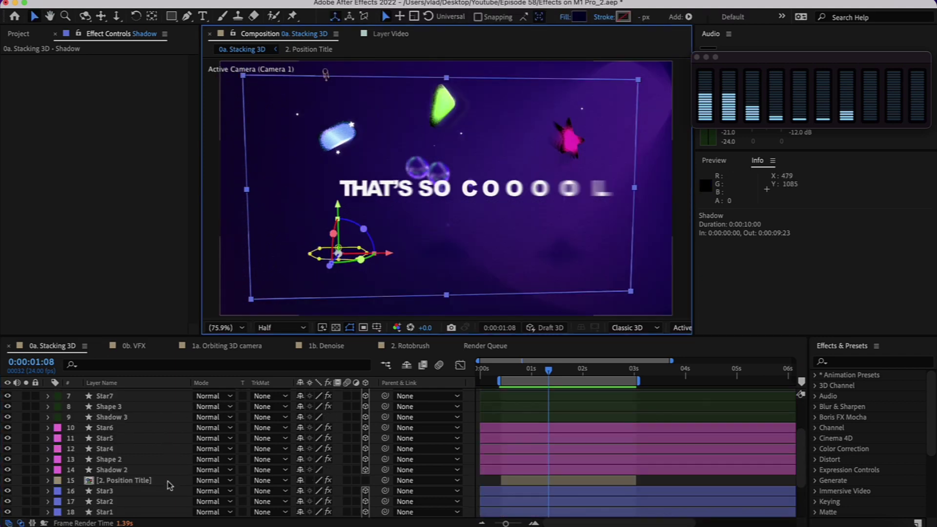
{"action": "left_click", "coordinate": [170, 482]}
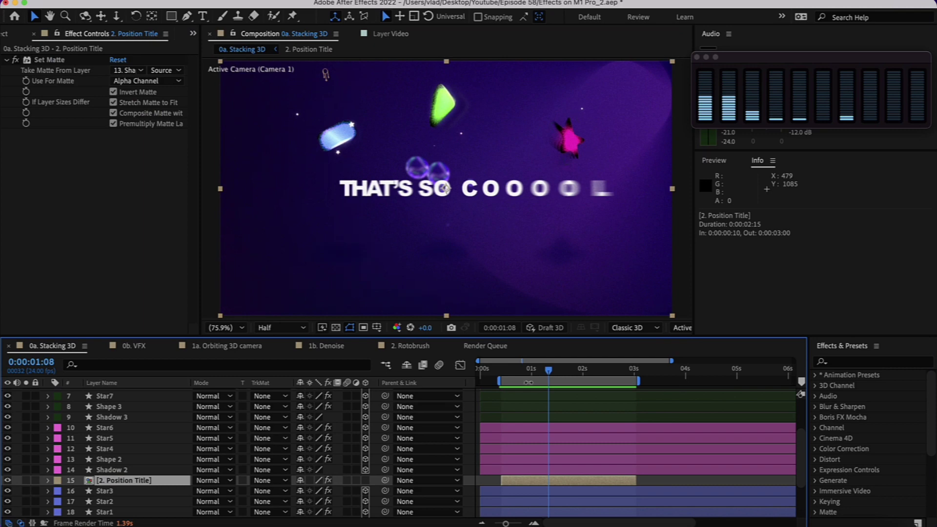
{"action": "mouse_move", "coordinate": [550, 373]}
{"action": "left_mouse_down"}
{"action": "mouse_move", "coordinate": [561, 373]}
{"action": "mouse_move", "coordinate": [524, 373]}
{"action": "mouse_move", "coordinate": [569, 373]}
{"action": "mouse_move", "coordinate": [562, 370]}
{"action": "left_mouse_up"}
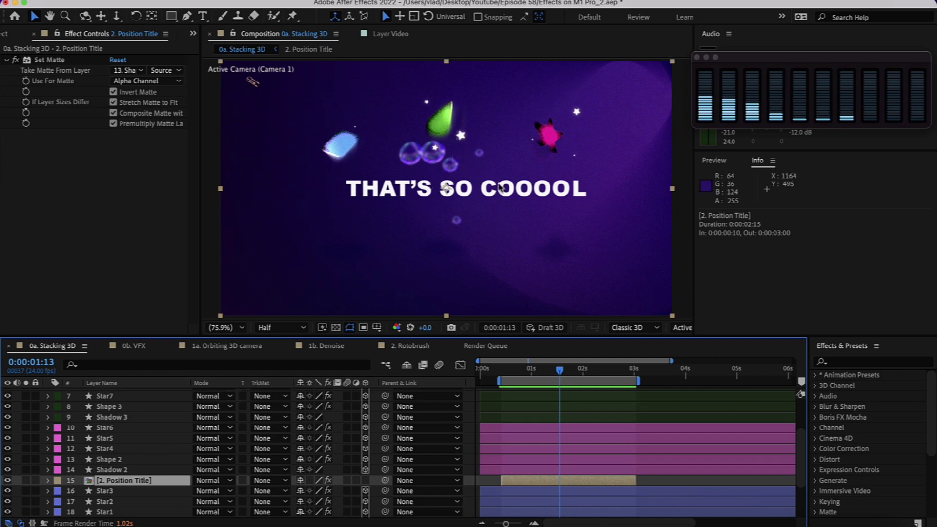
{"action": "left_click_drag", "start_coordinate": [556, 380], "coordinate": [560, 377]}
{"action": "key", "text": "super+z"}
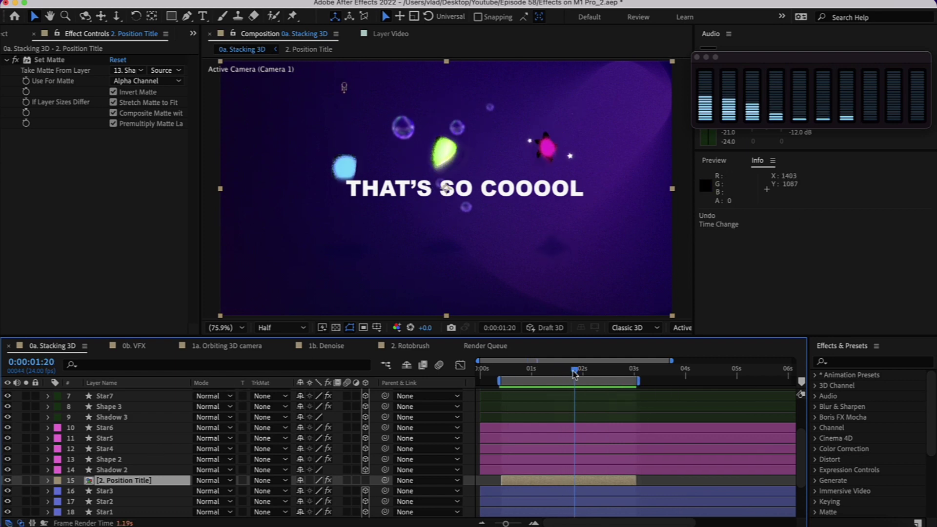
{"action": "left_click", "coordinate": [559, 369]}
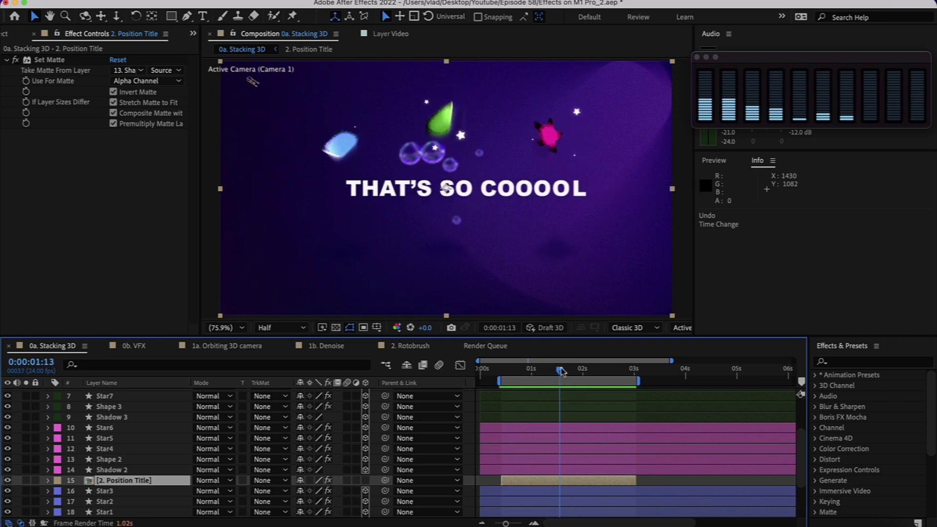
{"action": "left_click", "coordinate": [140, 428]}
{"action": "left_click", "coordinate": [141, 449], "text": "shift"}
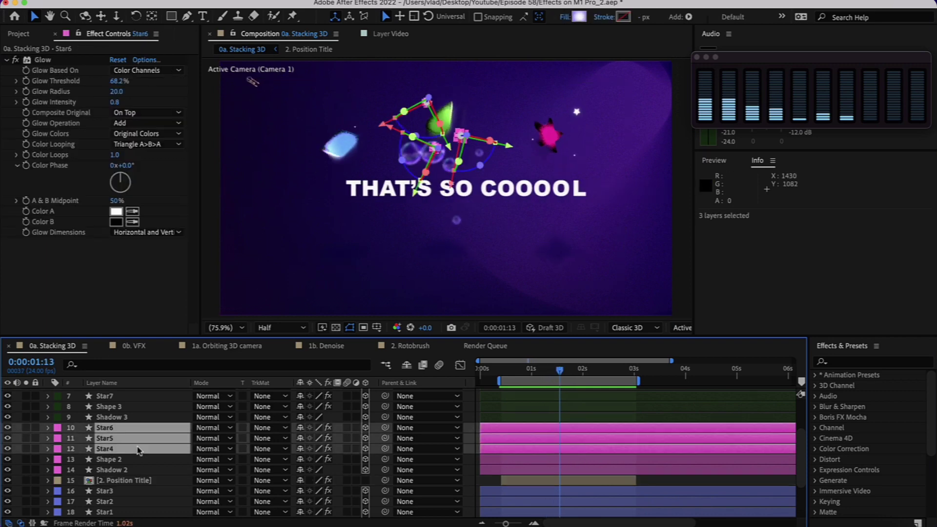
{"action": "left_click", "coordinate": [146, 469]}
{"action": "scroll", "coordinate": [145, 456], "scroll_direction": "up", "scroll_amount": 3}
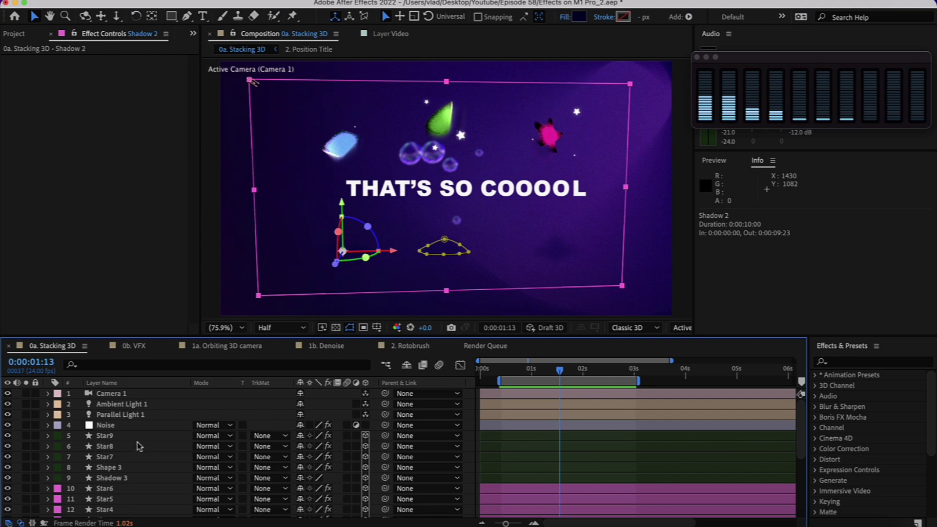
{"action": "left_click", "coordinate": [137, 466]}
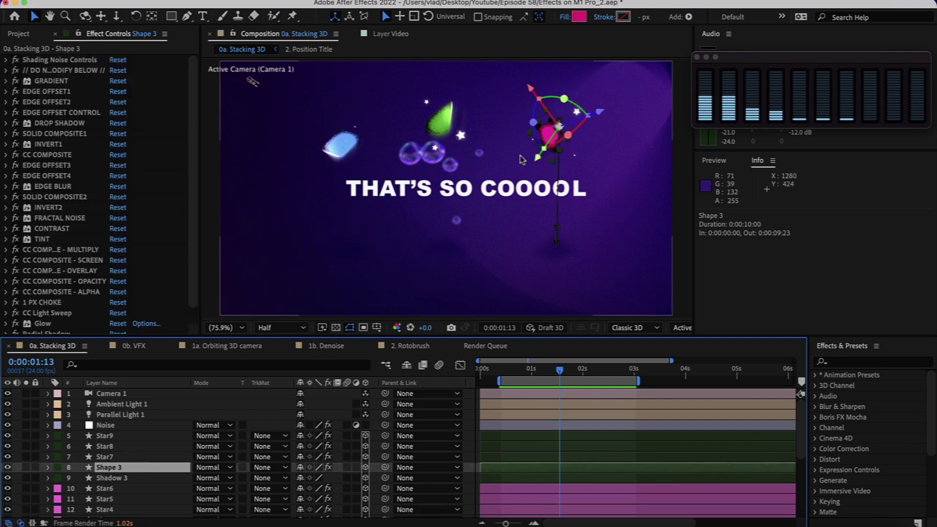
{"action": "left_click", "coordinate": [136, 435]}
{"action": "left_click", "coordinate": [135, 458], "text": "shift"}
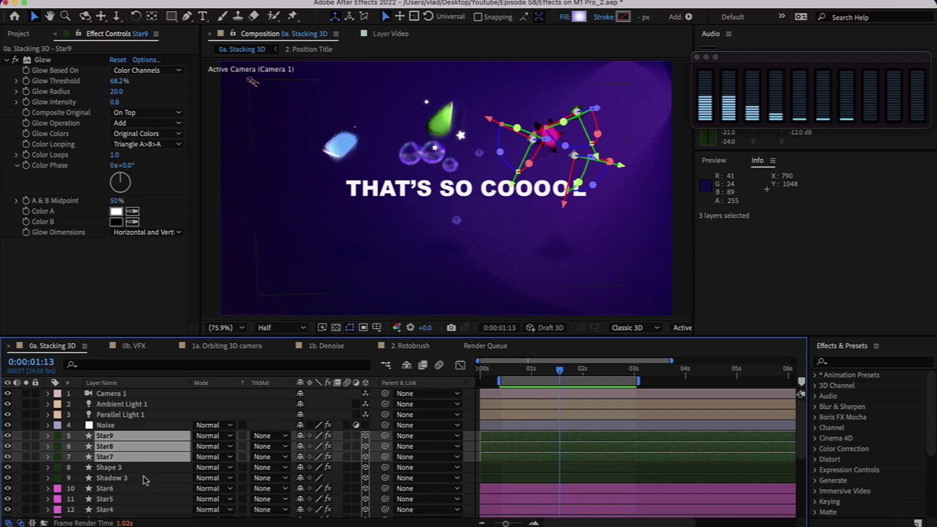
{"action": "left_click", "coordinate": [145, 479]}
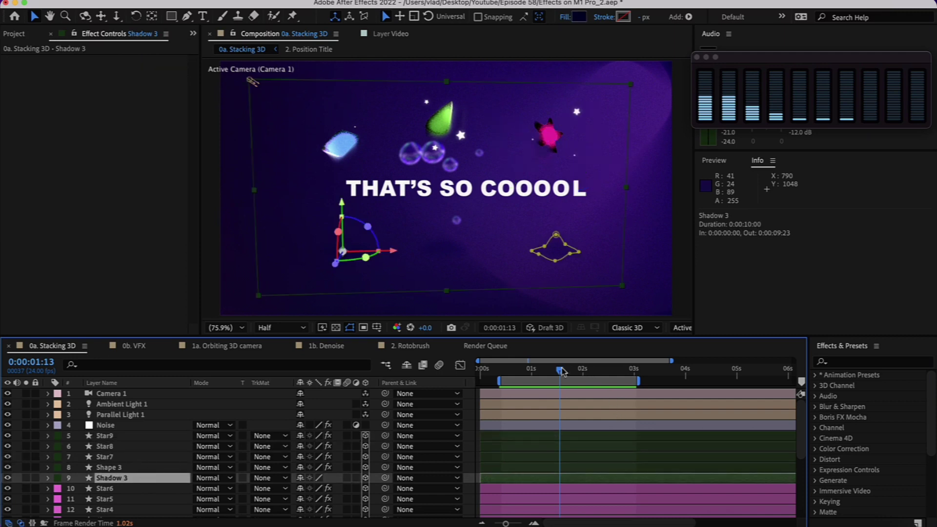
{"action": "mouse_move", "coordinate": [562, 372]}
{"action": "left_mouse_down"}
{"action": "mouse_move", "coordinate": [610, 371]}
{"action": "mouse_move", "coordinate": [555, 371]}
{"action": "left_mouse_up"}
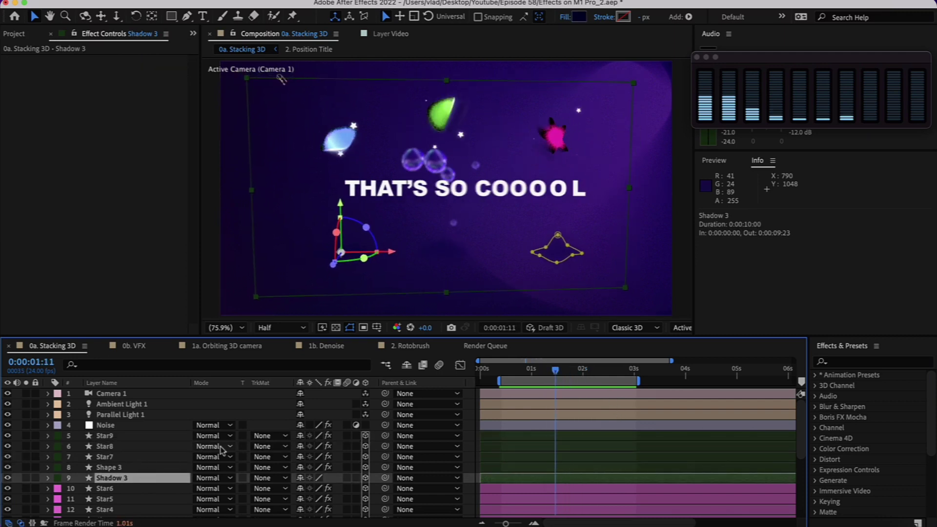
{"action": "left_click", "coordinate": [147, 427]}
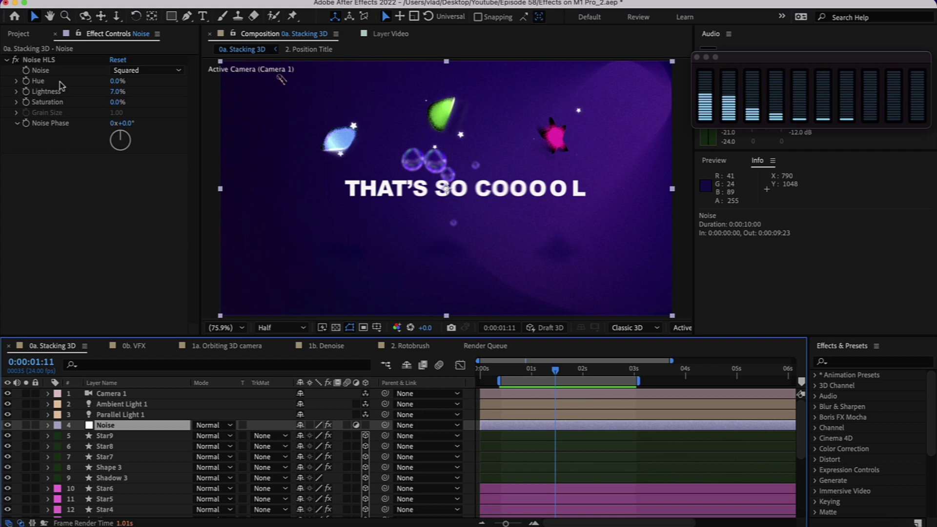
{"action": "left_click", "coordinate": [135, 405]}
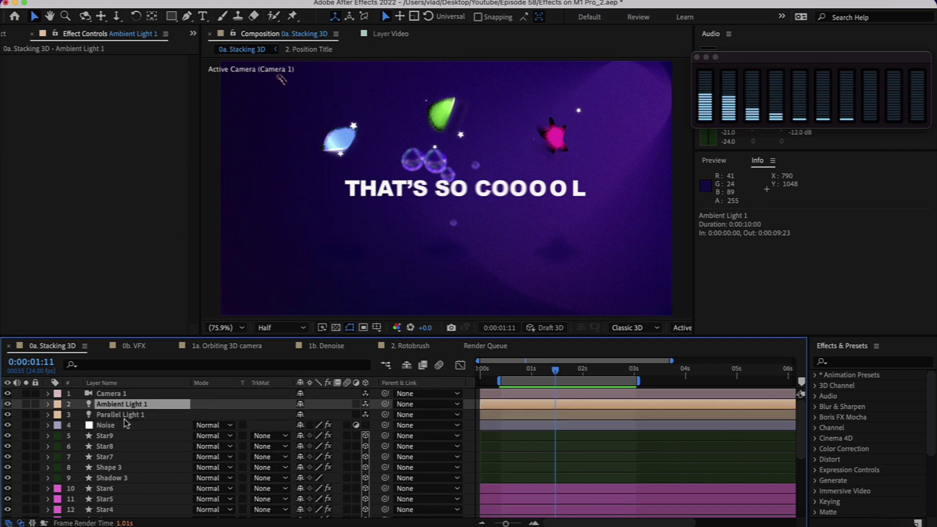
{"action": "left_click", "coordinate": [122, 418]}
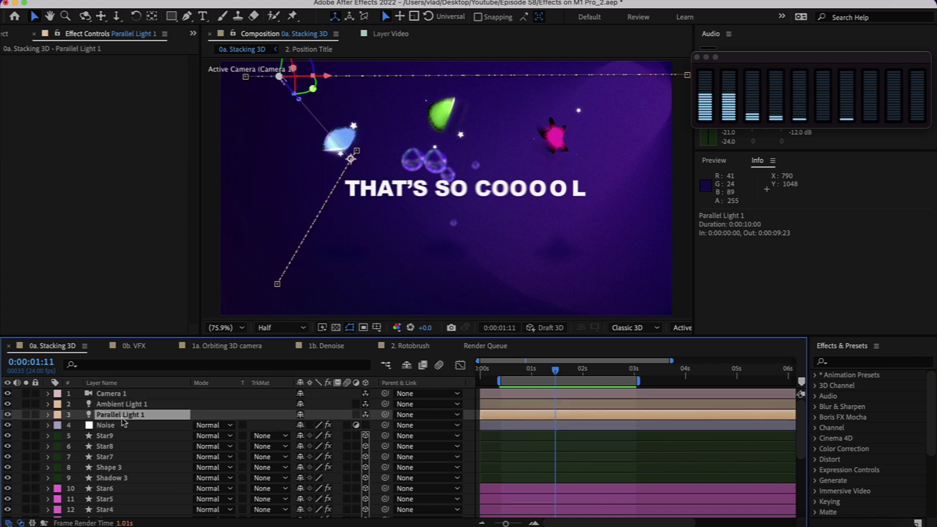
{"action": "left_click", "coordinate": [140, 395]}
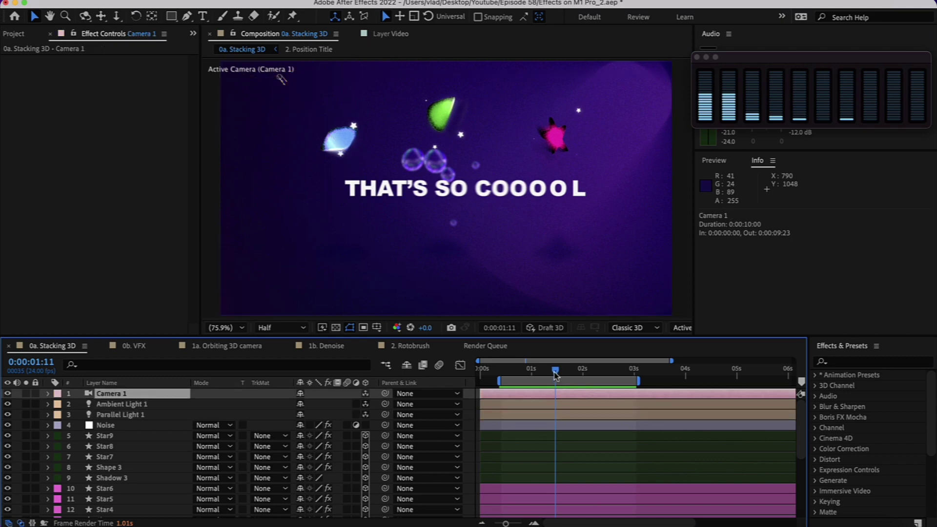
{"action": "left_click_drag", "start_coordinate": [555, 374], "coordinate": [517, 373]}
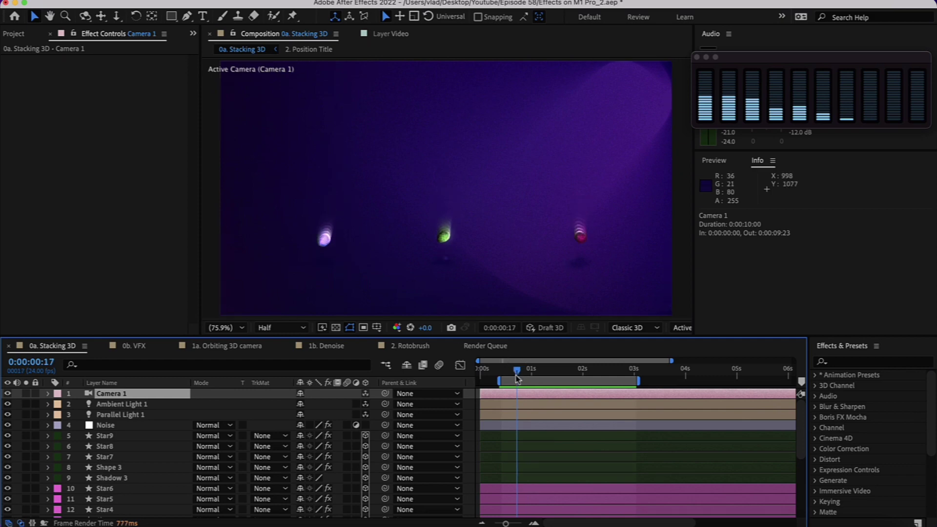
{"action": "left_click_drag", "start_coordinate": [521, 377], "coordinate": [556, 375]}
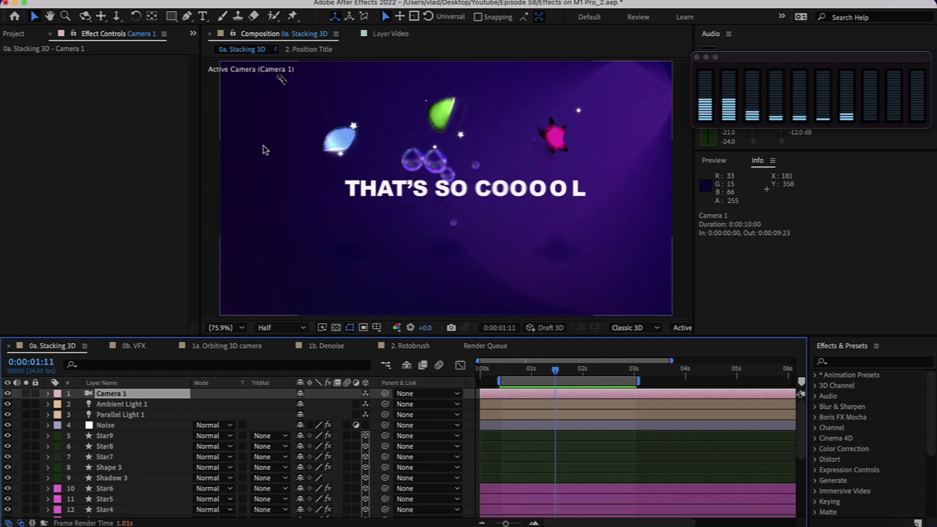
- Purge all memory and the 24.0 GB disk cache
{"action": "left_click", "coordinate": [130, 1]}
{"action": "mouse_move", "coordinate": [268, 266]}
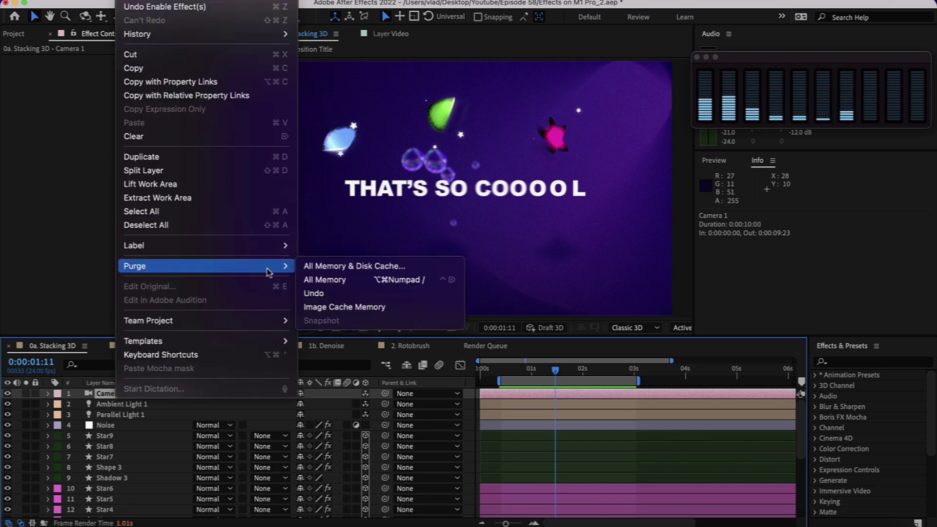
{"action": "left_click", "coordinate": [337, 266]}
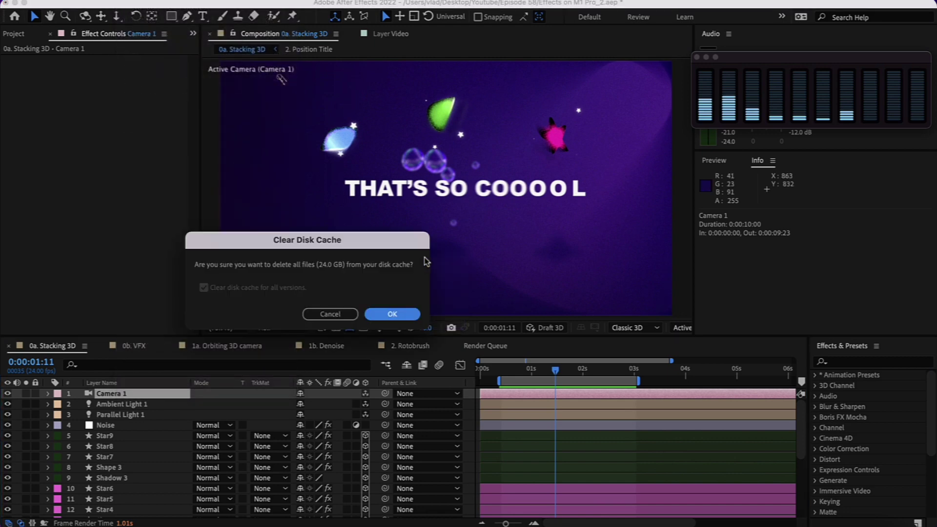
{"action": "left_click", "coordinate": [392, 314]}
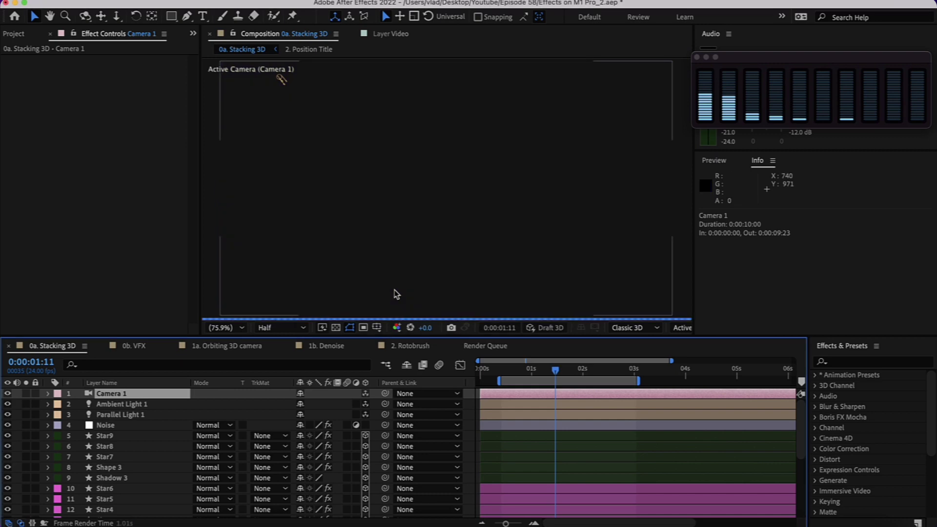
- Place the playhead at 0:00:00:10 and keep the preview resolution at Half
{"action": "left_click", "coordinate": [501, 372]}
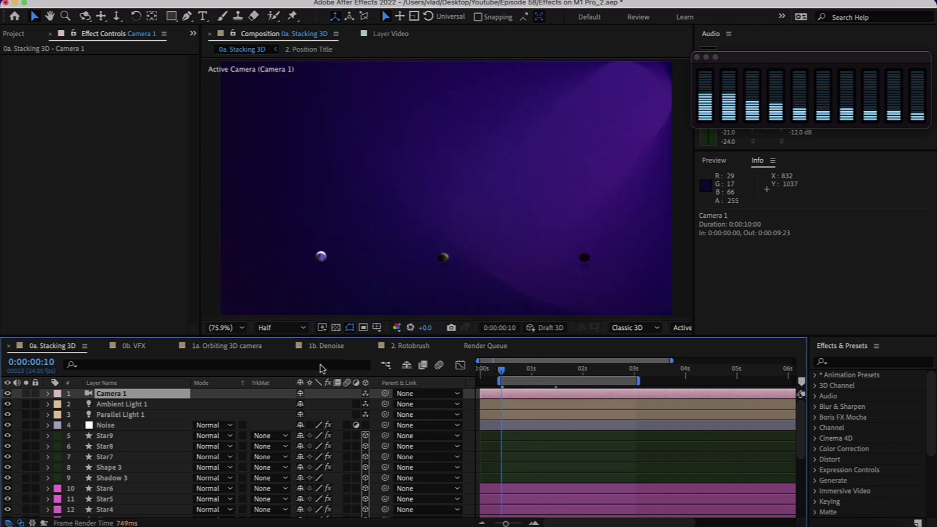
{"action": "left_click", "coordinate": [287, 330]}
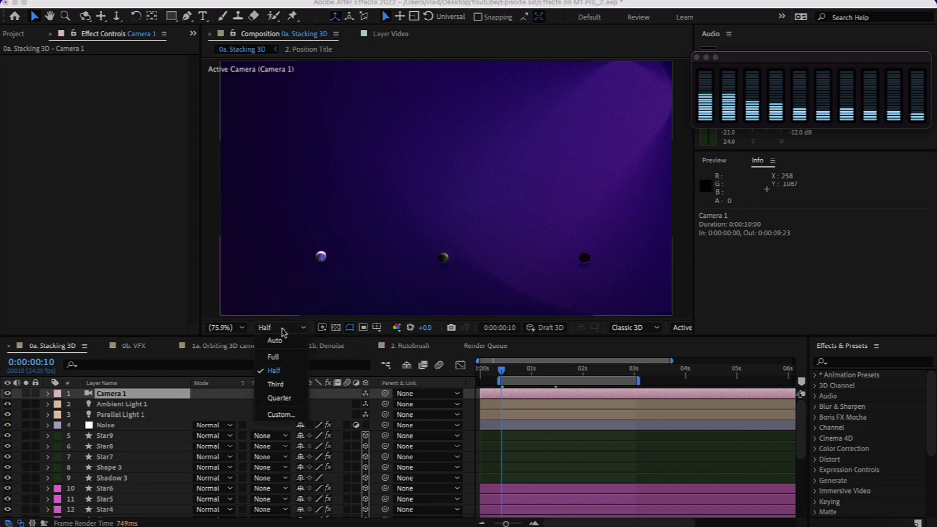
{"action": "left_click", "coordinate": [291, 372]}
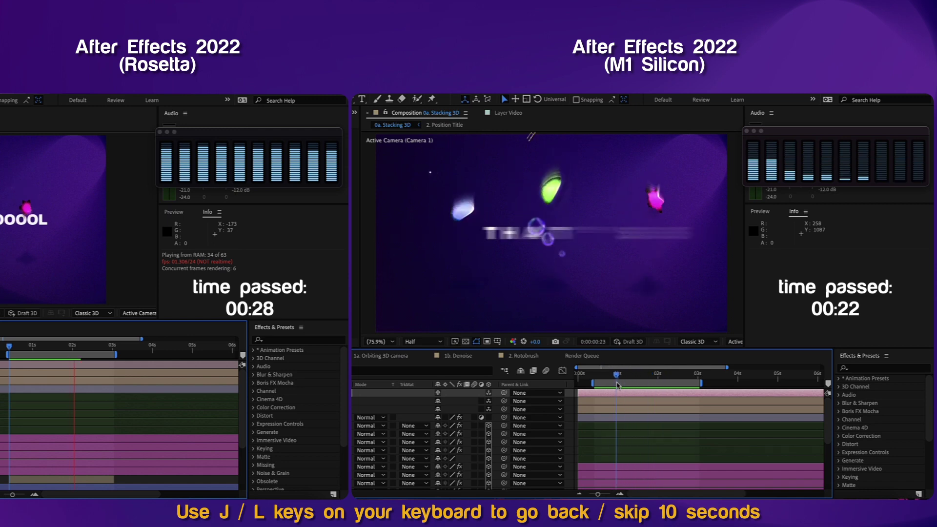
- Replay the Stacking 3D preview from frames 15 and 20, stopping and restarting it several times
{"action": "left_click", "coordinate": [634, 383]}
{"action": "key", "text": "space"}
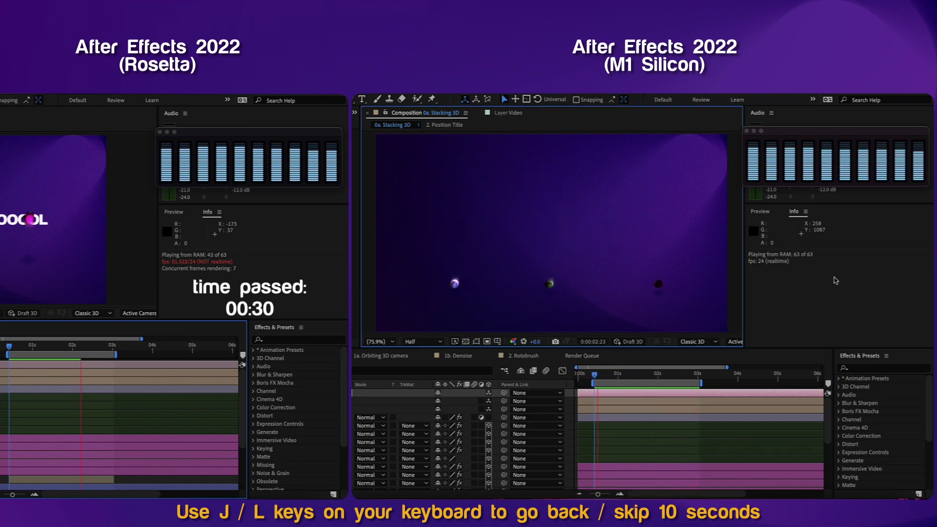
{"action": "left_click", "coordinate": [612, 375]}
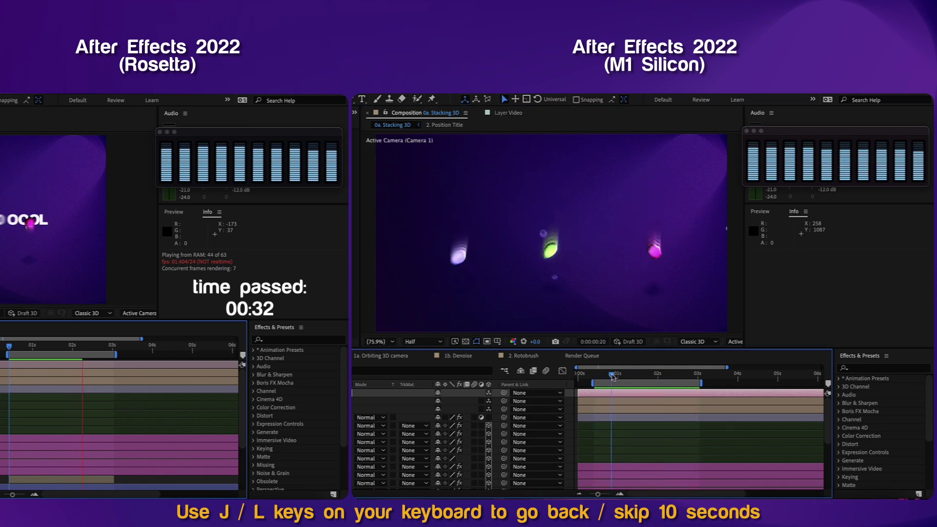
{"action": "left_click", "coordinate": [604, 375]}
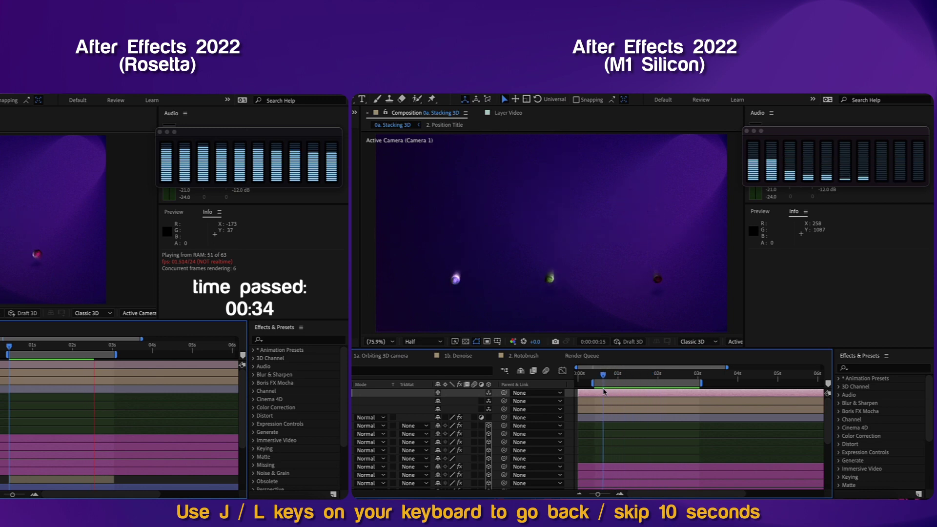
{"action": "key", "text": "space"}
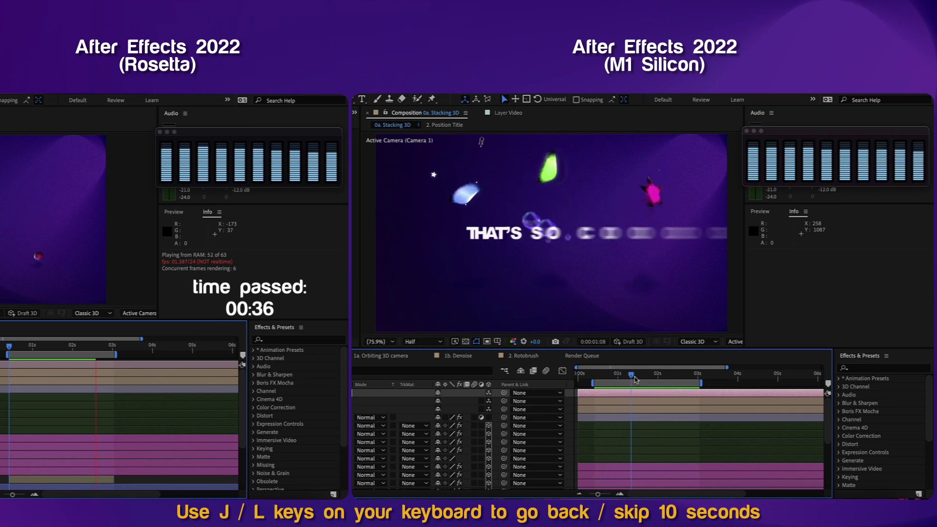
{"action": "key", "text": "space"}
{"action": "key", "text": "space"}
{"action": "key", "text": "space"}
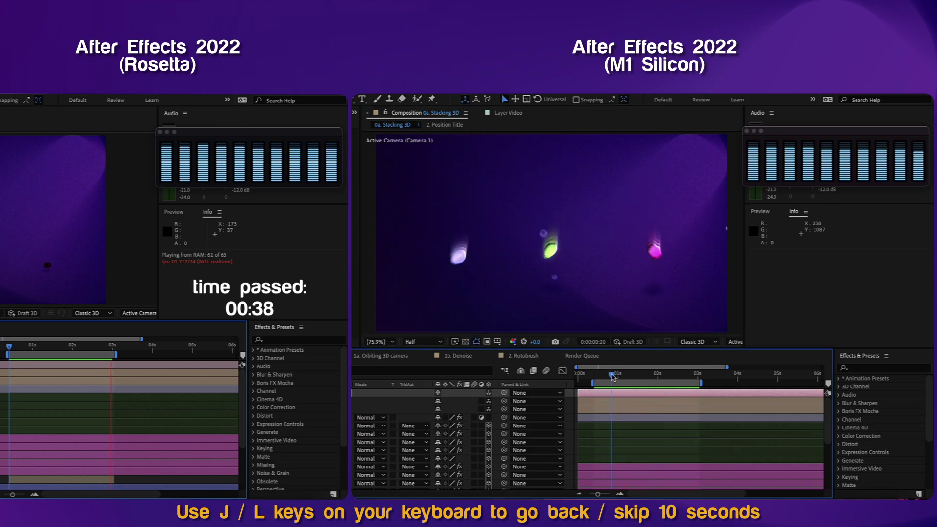
{"action": "left_click", "coordinate": [655, 375]}
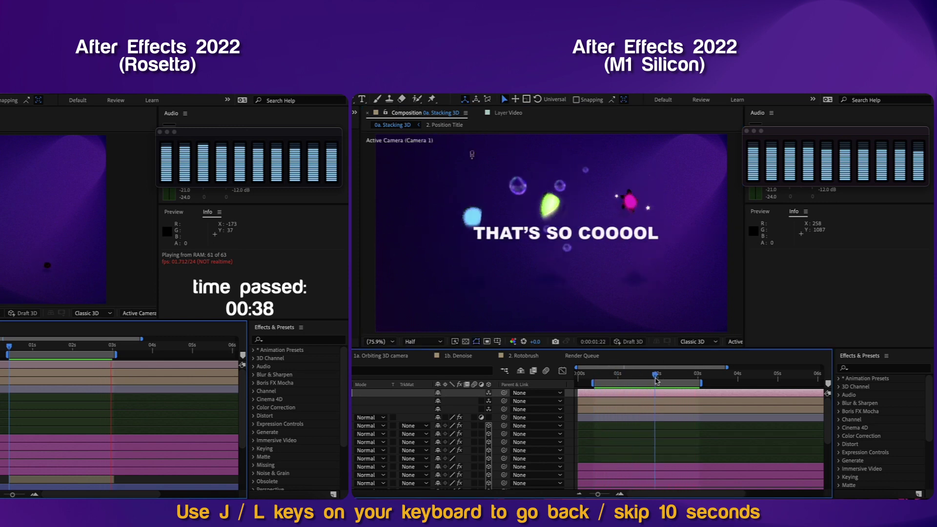
{"action": "left_click", "coordinate": [601, 376]}
{"action": "left_click", "coordinate": [613, 376]}
{"action": "key", "text": "space"}
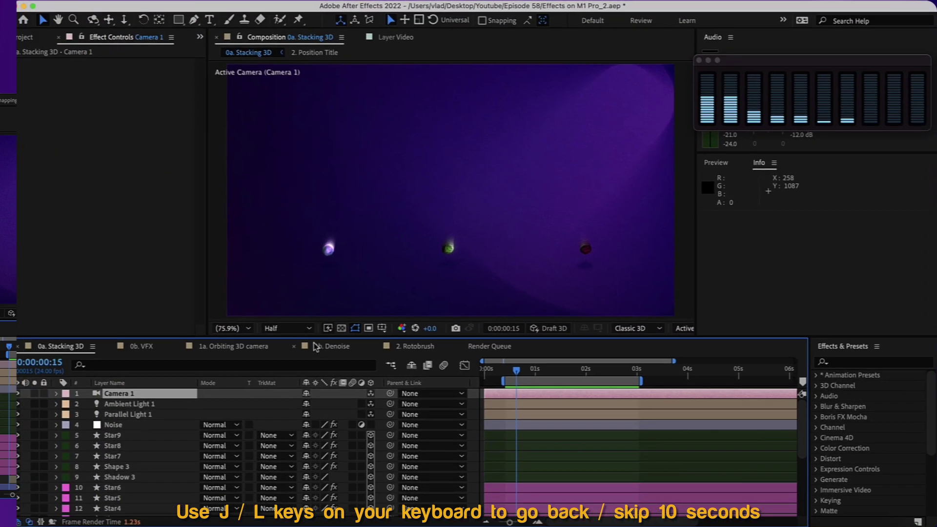
- Switch the viewer to Full resolution, purge all memory and disk cache, and replay from frame 10
{"action": "left_click", "coordinate": [286, 327]}
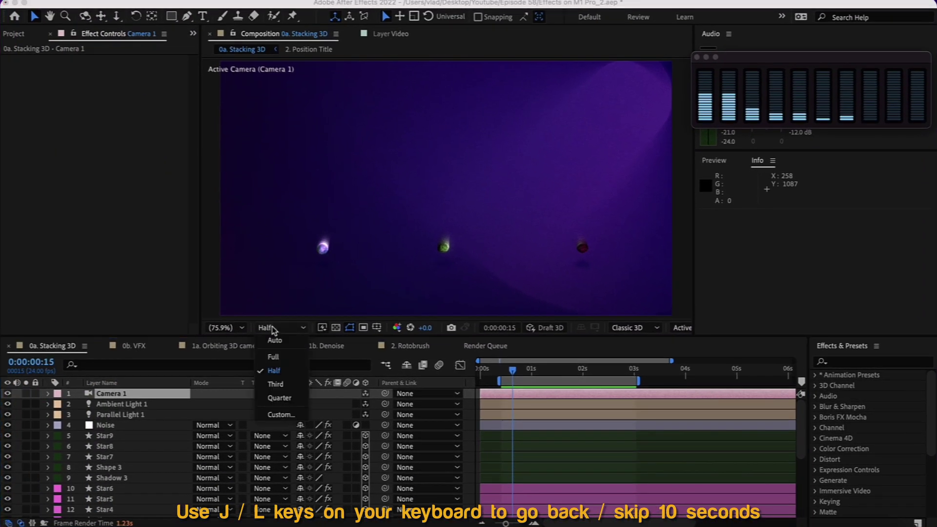
{"action": "left_click", "coordinate": [276, 355]}
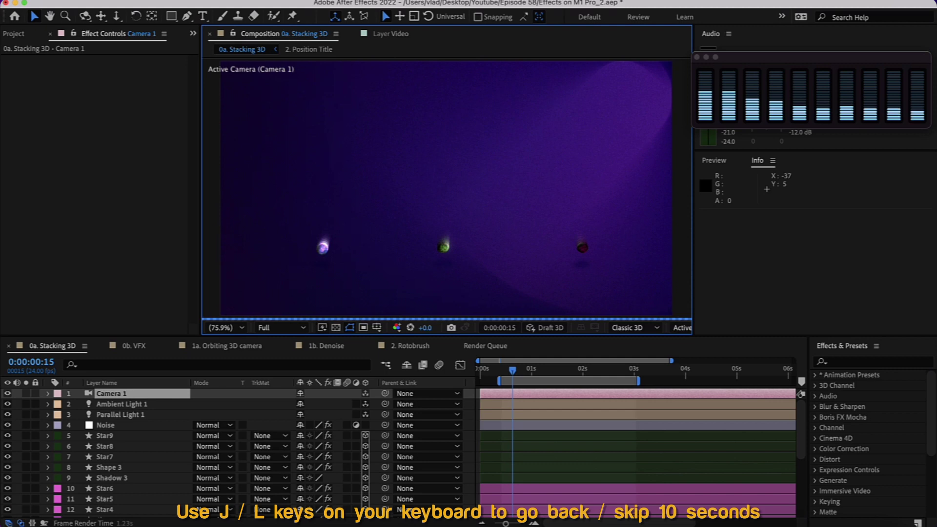
{"action": "left_click", "coordinate": [132, 0]}
{"action": "mouse_move", "coordinate": [262, 271]}
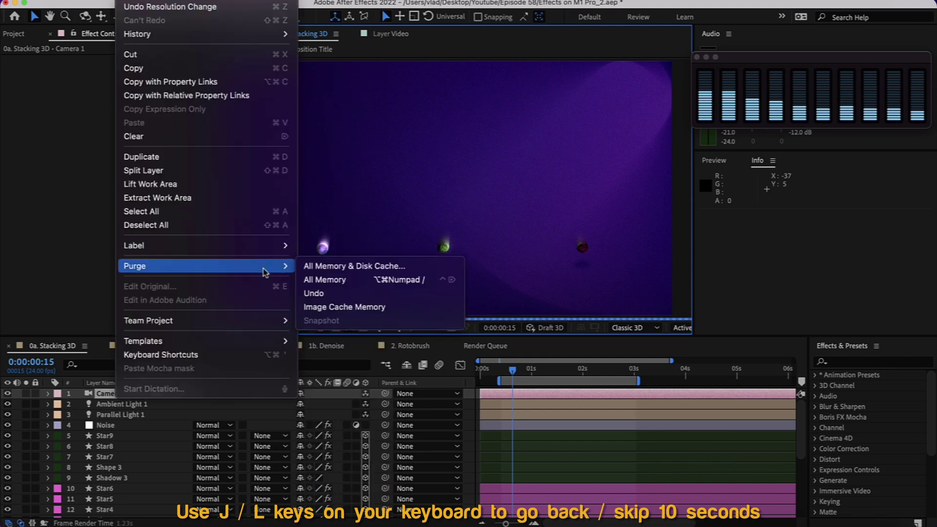
{"action": "left_click", "coordinate": [316, 267]}
{"action": "left_click", "coordinate": [392, 314]}
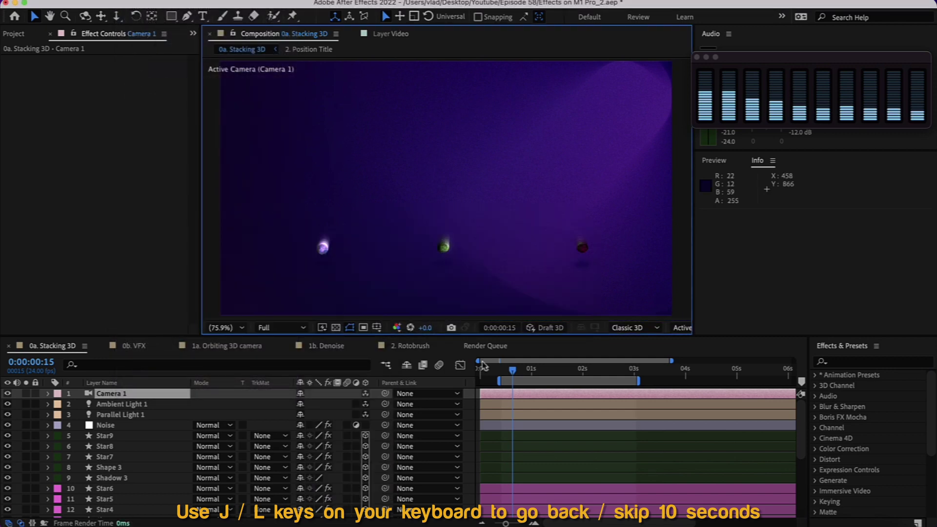
{"action": "left_click", "coordinate": [501, 370]}
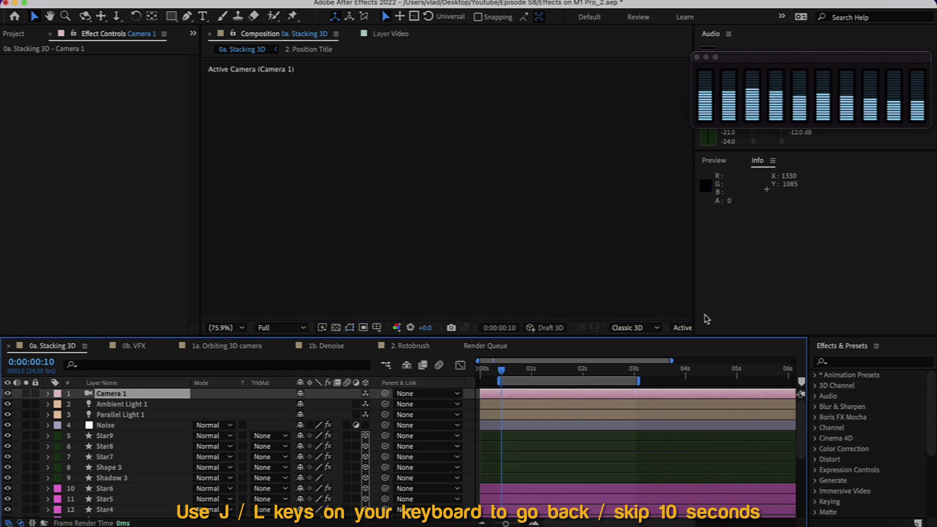
{"action": "key", "text": "space"}
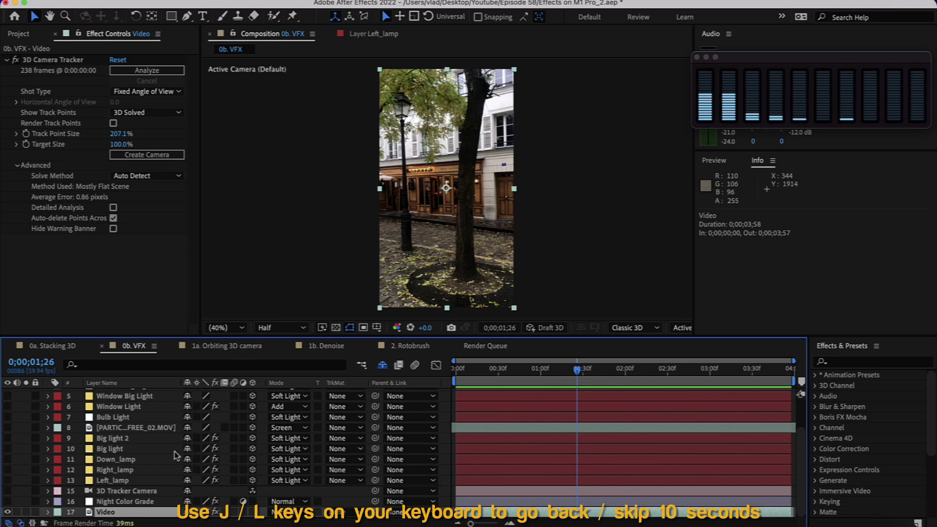
- Select all layers, toggle their visibility on then off, and show only the Night Color Grade layer
{"action": "left_click", "coordinate": [135, 501]}
{"action": "scroll", "coordinate": [126, 425], "scroll_direction": "up", "scroll_amount": 3}
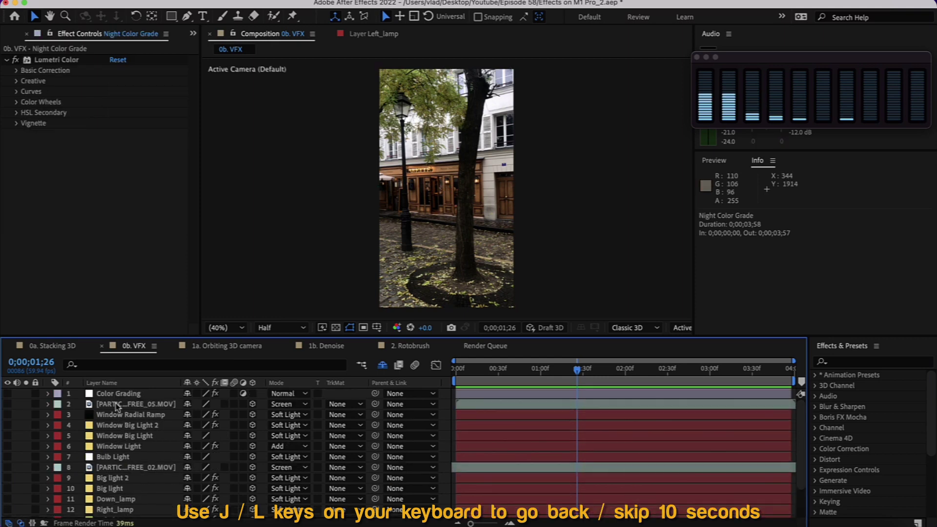
{"action": "key", "text": "super+a"}
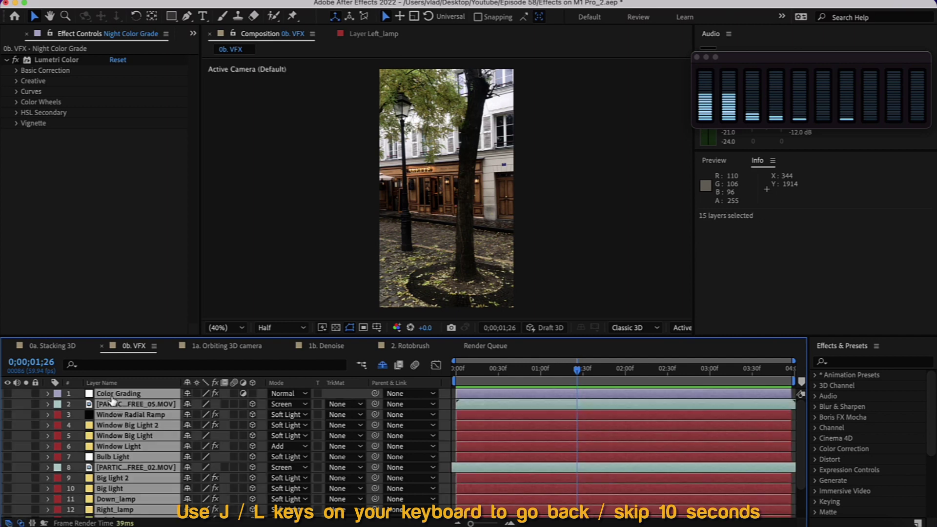
{"action": "left_click", "coordinate": [7, 394]}
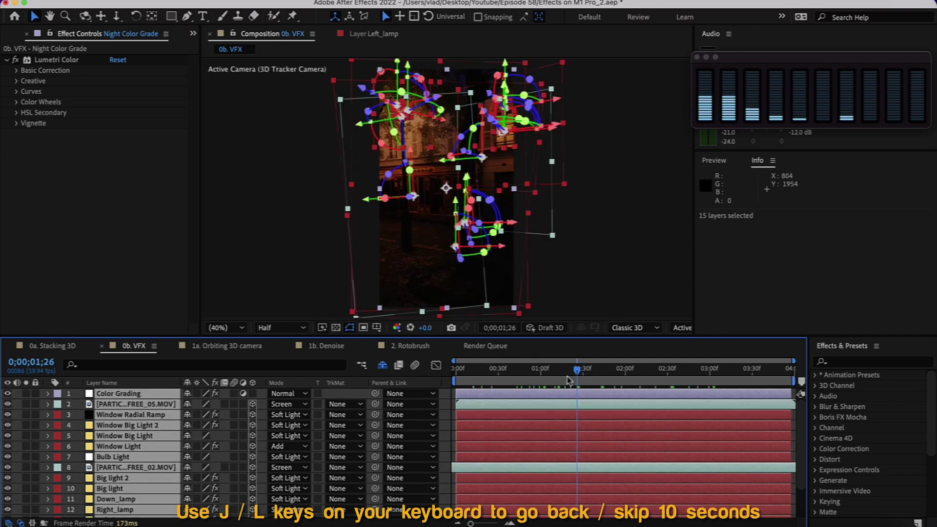
{"action": "left_click_drag", "start_coordinate": [578, 371], "coordinate": [628, 382]}
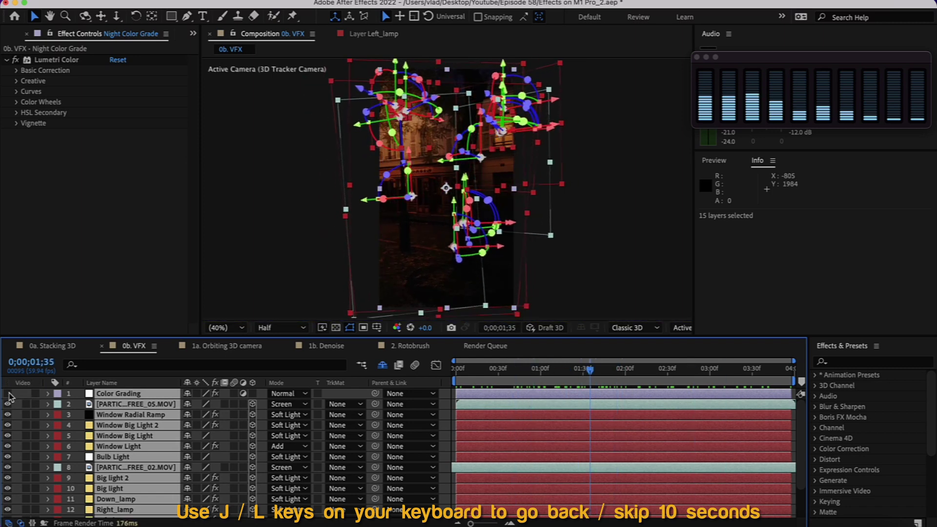
{"action": "left_click_drag", "start_coordinate": [11, 397], "coordinate": [7, 512]}
{"action": "left_click", "coordinate": [106, 511]}
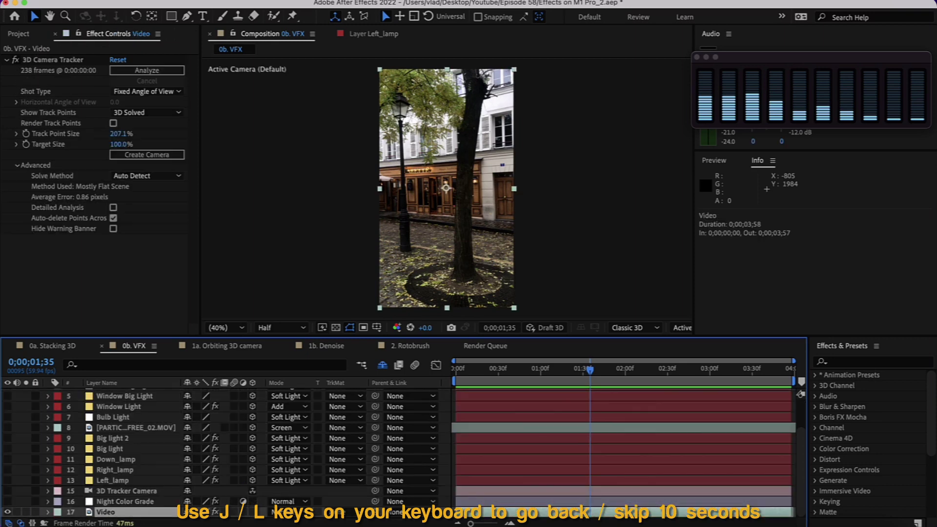
{"action": "left_click", "coordinate": [127, 502]}
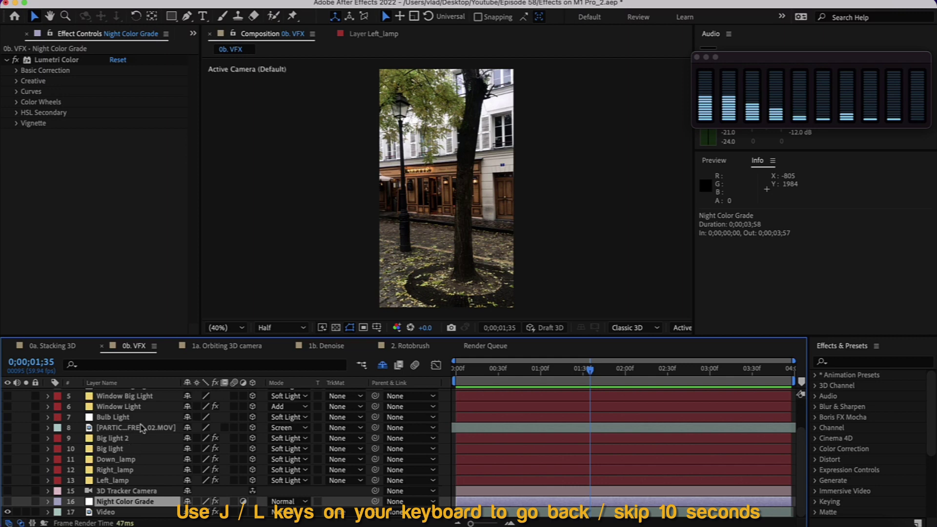
{"action": "left_click", "coordinate": [7, 501]}
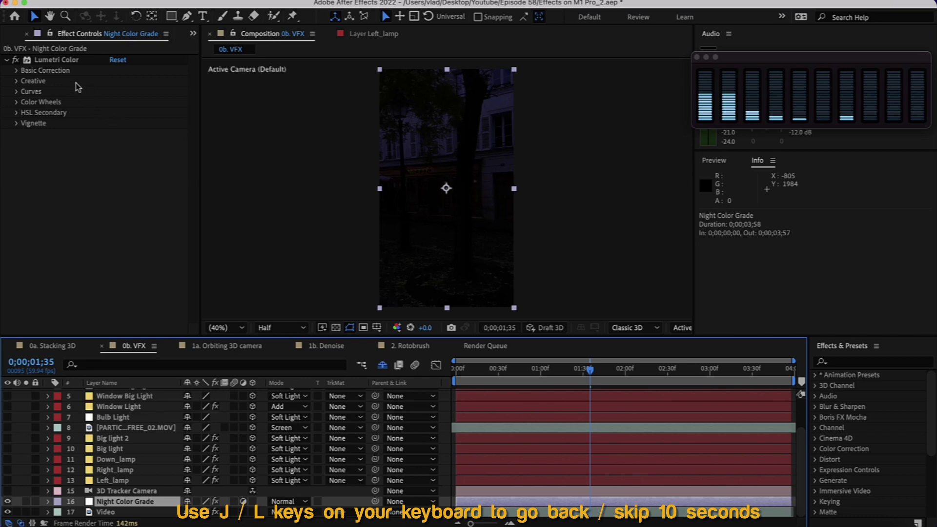
- Turn on the 3D Tracker Camera, select Left_lamp, and move the playhead to frame 37
{"action": "left_click", "coordinate": [127, 491]}
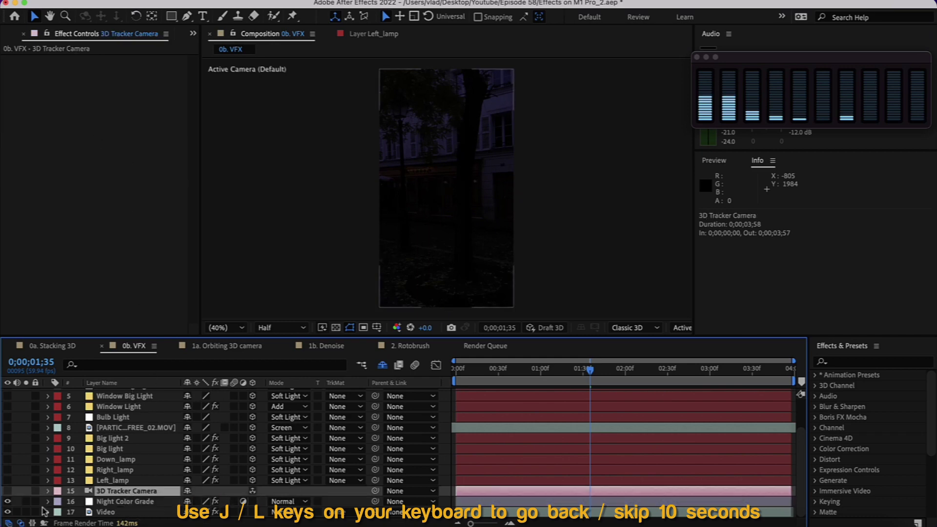
{"action": "left_click", "coordinate": [8, 490]}
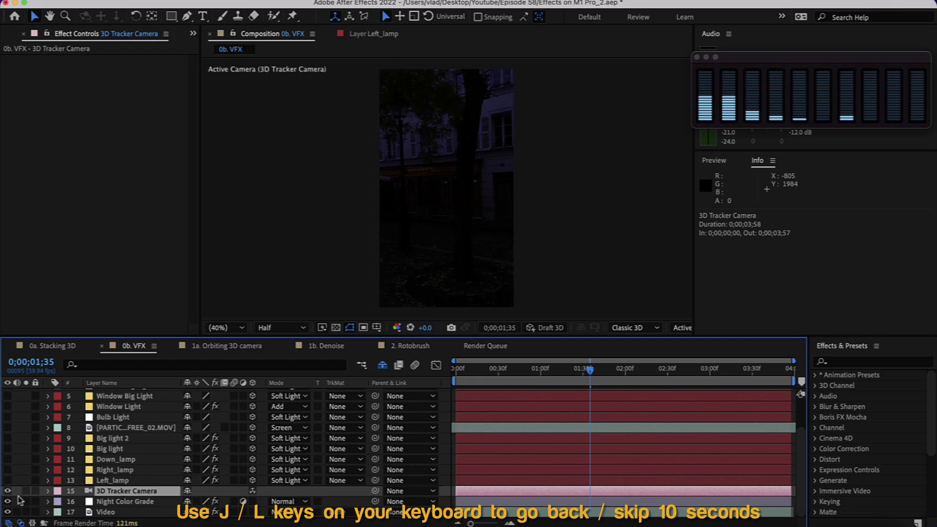
{"action": "left_click", "coordinate": [108, 480]}
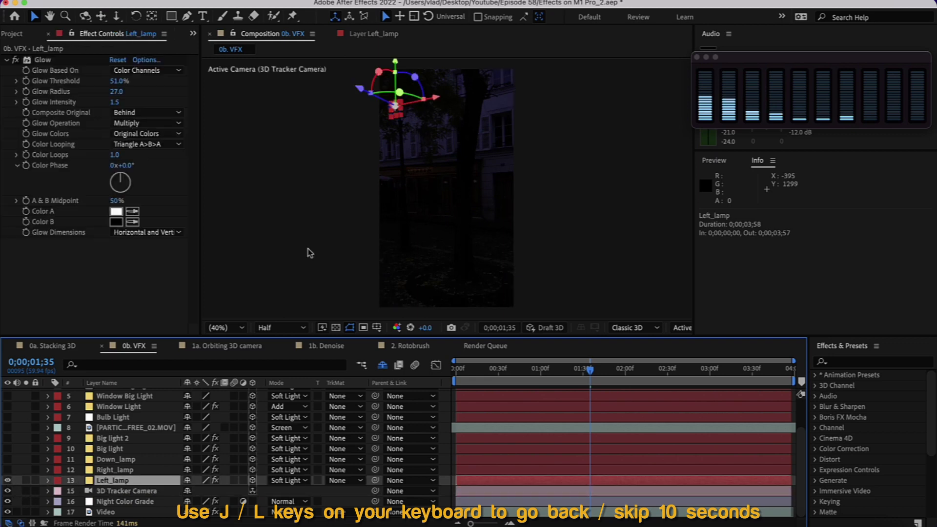
{"action": "scroll", "coordinate": [392, 129], "scroll_direction": "up", "scroll_amount": 5}
{"action": "left_click", "coordinate": [508, 369]}
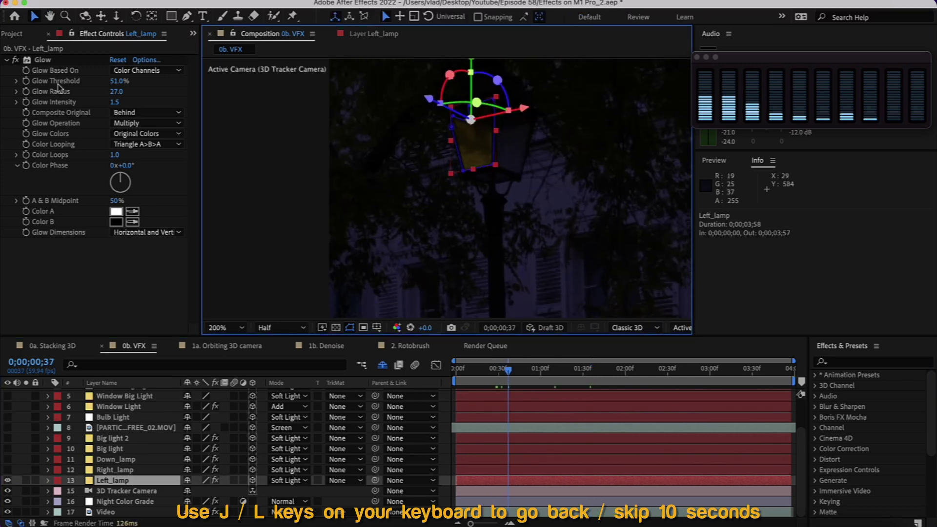
- Show the Right_lamp, Down_lamp and Big light layers
{"action": "left_click", "coordinate": [96, 470]}
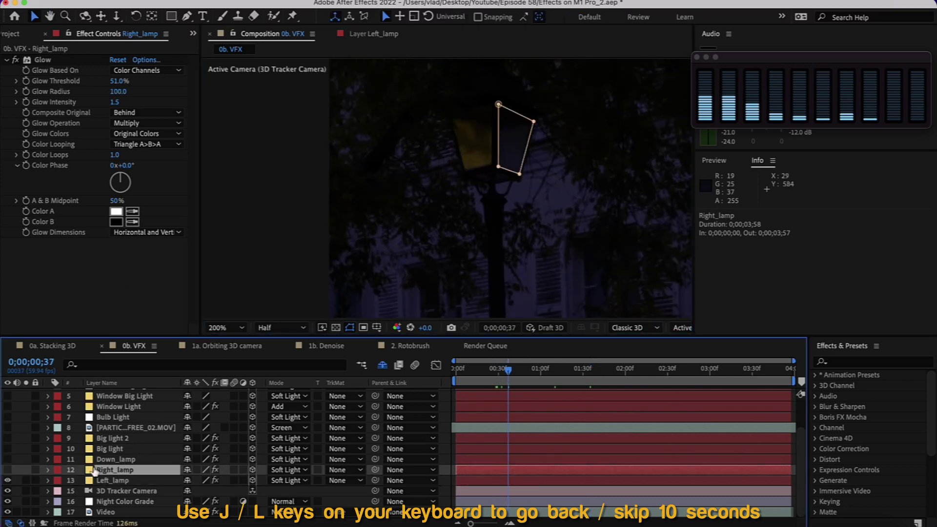
{"action": "left_click", "coordinate": [8, 470]}
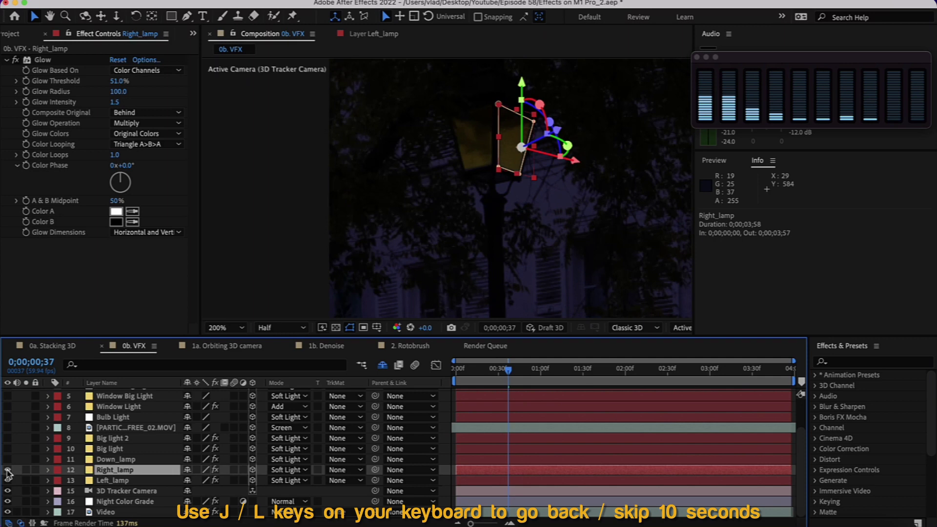
{"action": "left_click", "coordinate": [115, 461]}
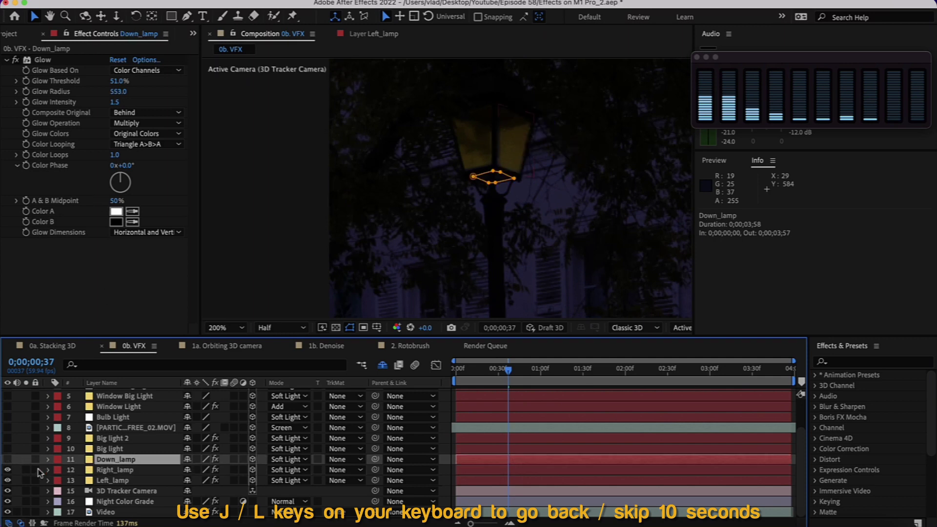
{"action": "left_click", "coordinate": [7, 459]}
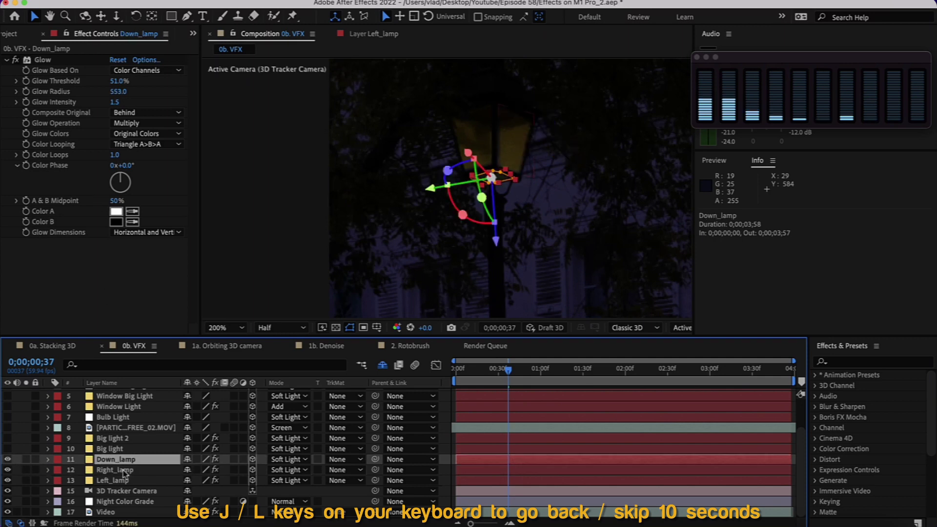
{"action": "left_click", "coordinate": [105, 449]}
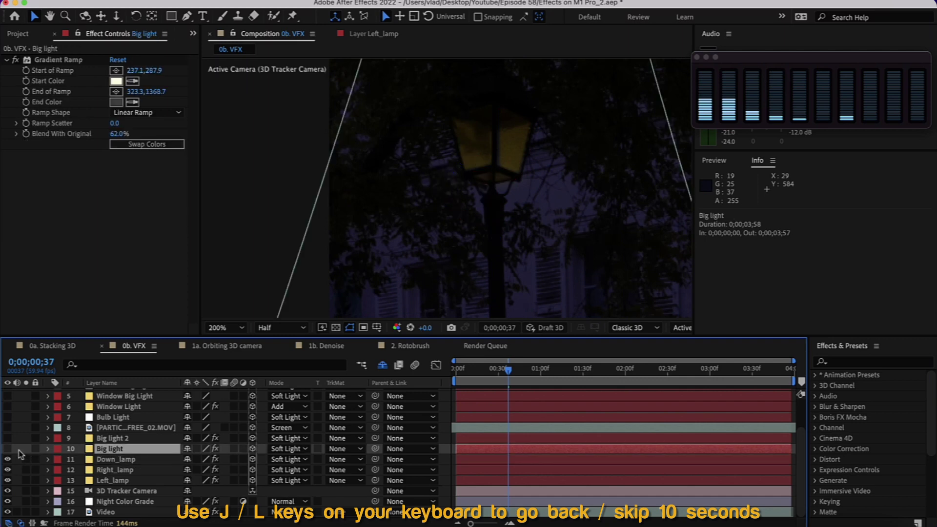
{"action": "left_click", "coordinate": [7, 449]}
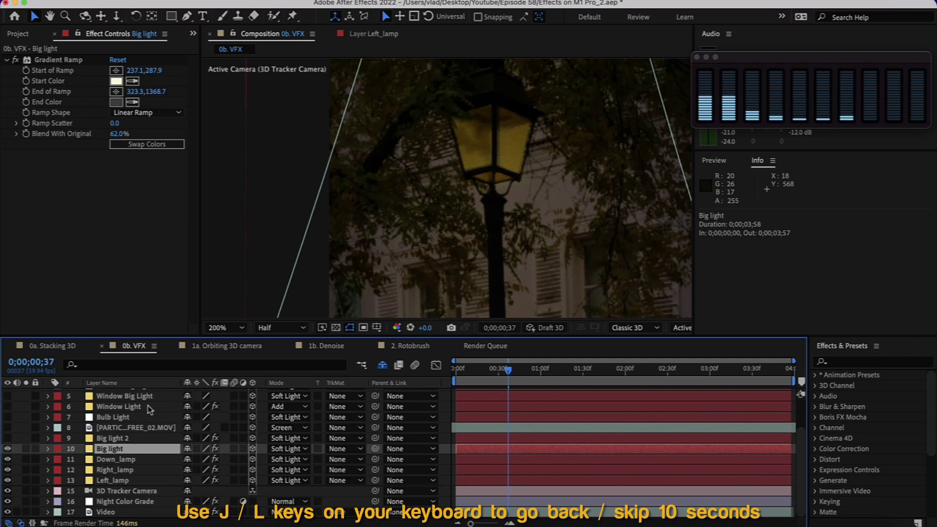
{"action": "key", "text": "super+Up"}
- Show the Big light 2, PARTICULAS_FREE_02.MOV particles and Bulb Light layers
{"action": "left_click", "coordinate": [8, 438]}
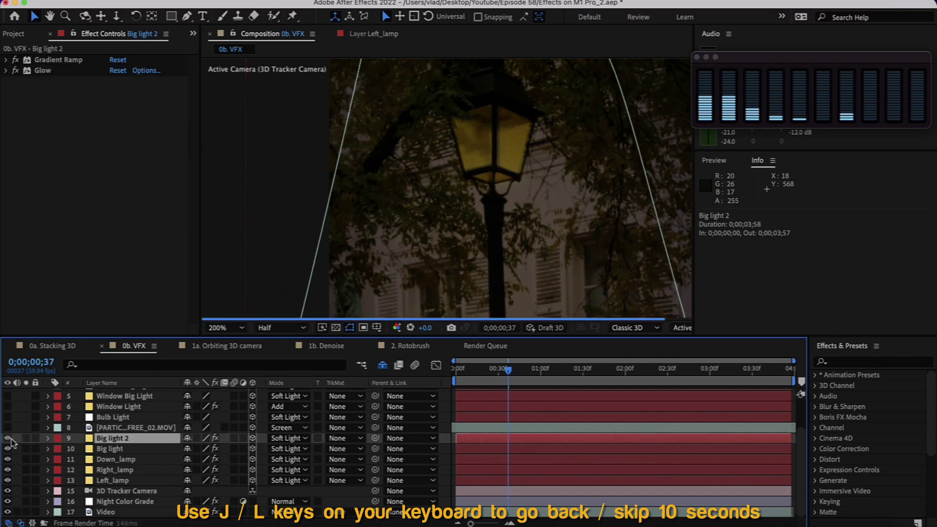
{"action": "scroll", "coordinate": [502, 183], "scroll_direction": "down", "scroll_amount": 2}
{"action": "scroll", "coordinate": [475, 177], "scroll_direction": "up", "scroll_amount": 1}
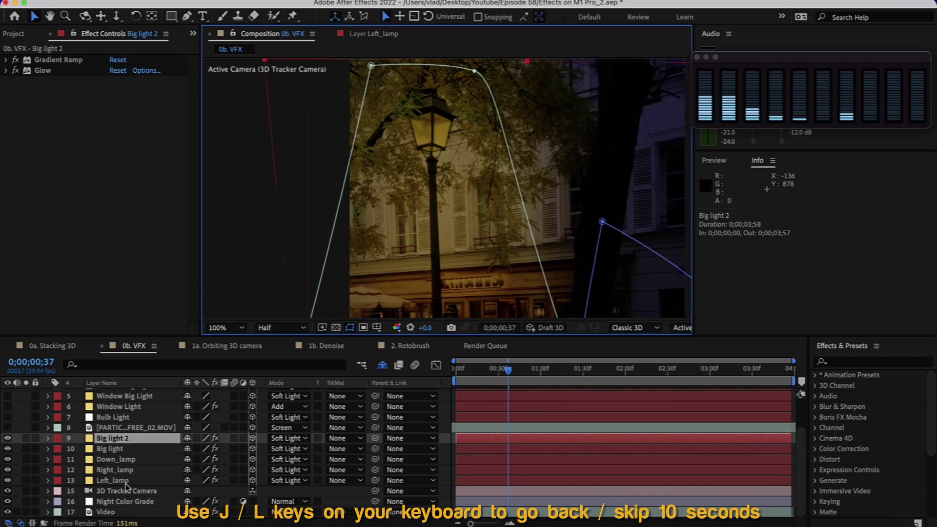
{"action": "scroll", "coordinate": [124, 468], "scroll_direction": "up", "scroll_amount": 2}
{"action": "left_click", "coordinate": [73, 461]}
{"action": "left_click", "coordinate": [8, 459]}
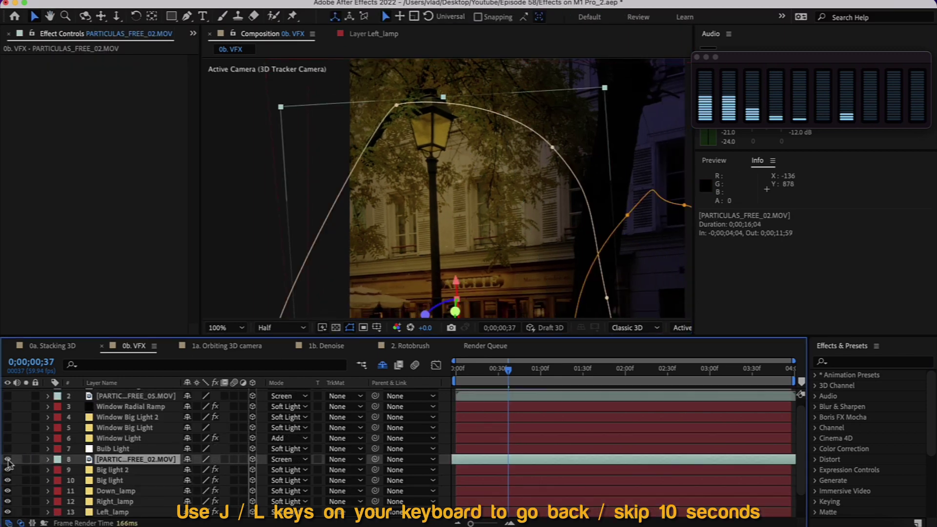
{"action": "scroll", "coordinate": [460, 194], "scroll_direction": "down", "scroll_amount": 2}
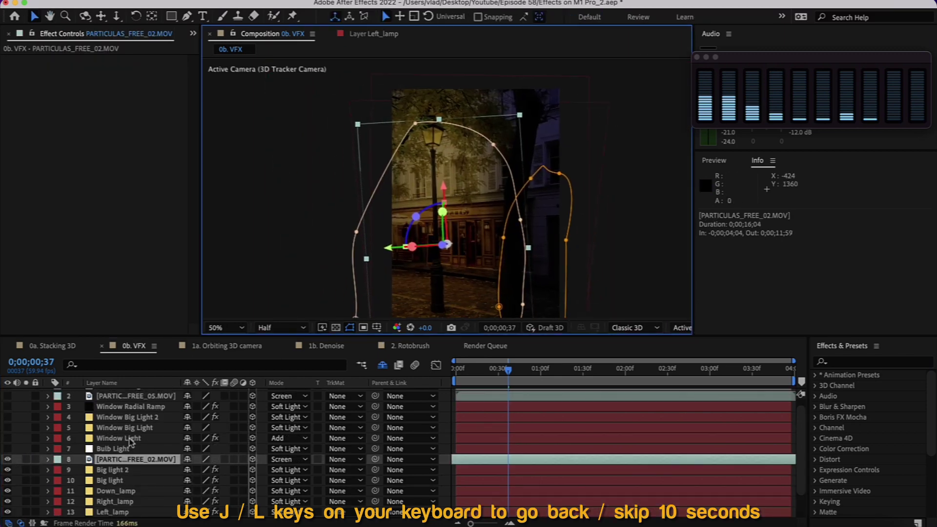
{"action": "scroll", "coordinate": [131, 444], "scroll_direction": "up", "scroll_amount": 1}
{"action": "left_click", "coordinate": [43, 457]}
{"action": "left_click", "coordinate": [9, 457]}
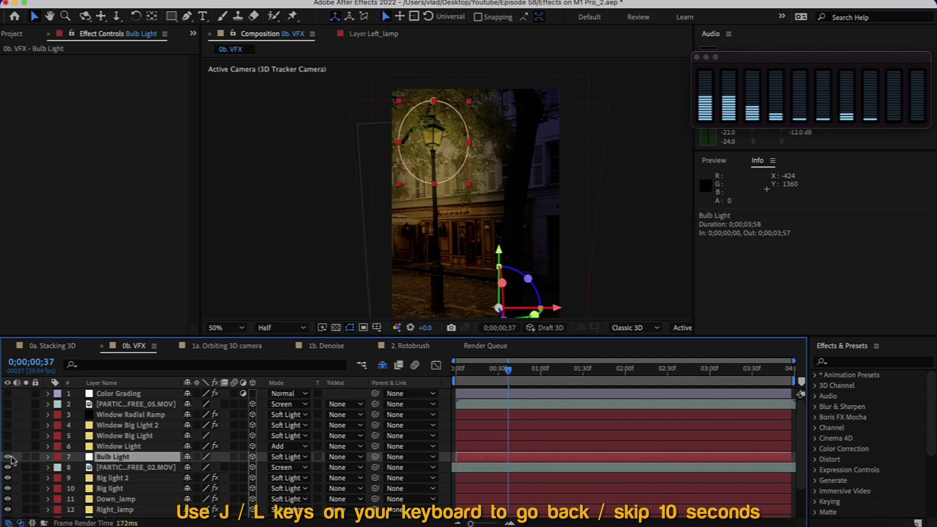
- Scrub to about two seconds and show Window Light, Window Big Light and Window Big Light 2
{"action": "left_click", "coordinate": [138, 446]}
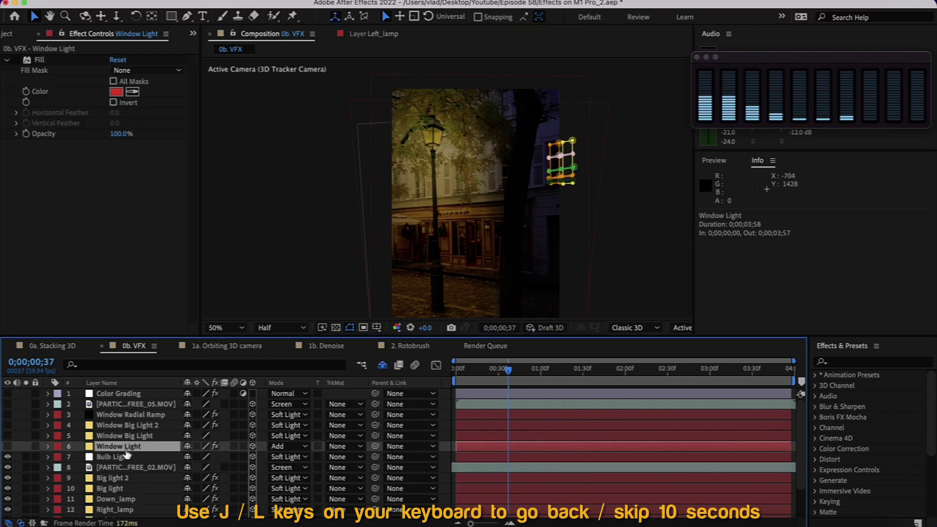
{"action": "left_click_drag", "start_coordinate": [532, 368], "coordinate": [649, 396]}
{"action": "scroll", "coordinate": [432, 226], "scroll_direction": "up", "scroll_amount": 2}
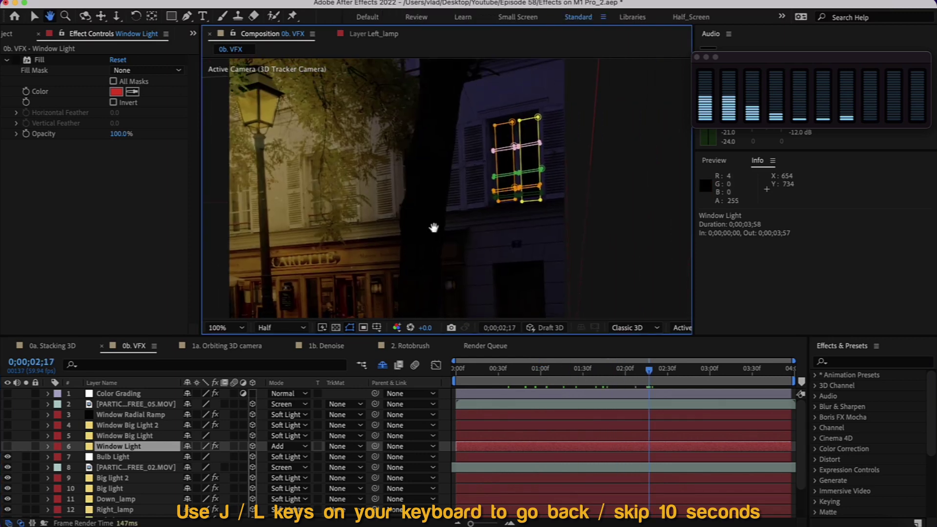
{"action": "left_click", "coordinate": [8, 447]}
{"action": "left_click", "coordinate": [123, 434]}
{"action": "left_click", "coordinate": [7, 436]}
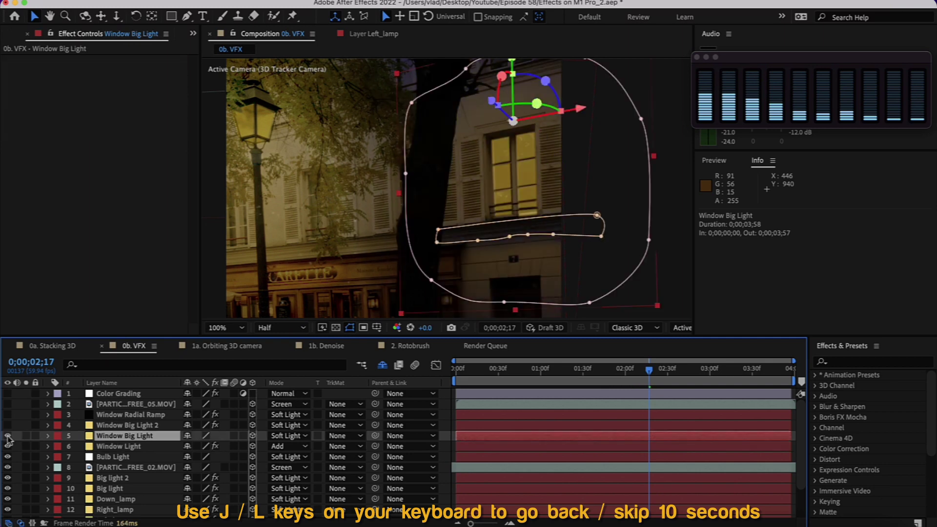
{"action": "left_click", "coordinate": [82, 426]}
{"action": "left_click", "coordinate": [8, 425]}
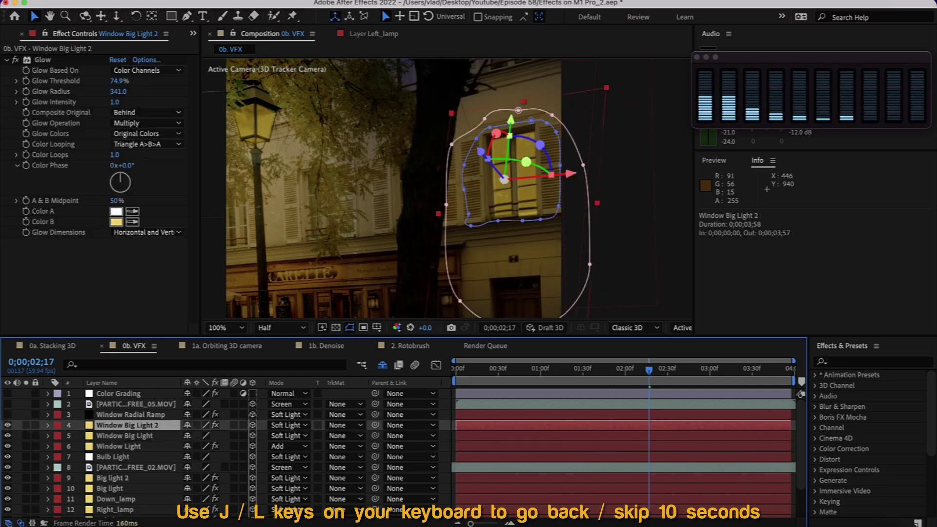
- Show the Window Radial Ramp and particles footage layers, select Color Grading, and return to the first frame
{"action": "left_click", "coordinate": [108, 416]}
{"action": "left_click", "coordinate": [8, 414]}
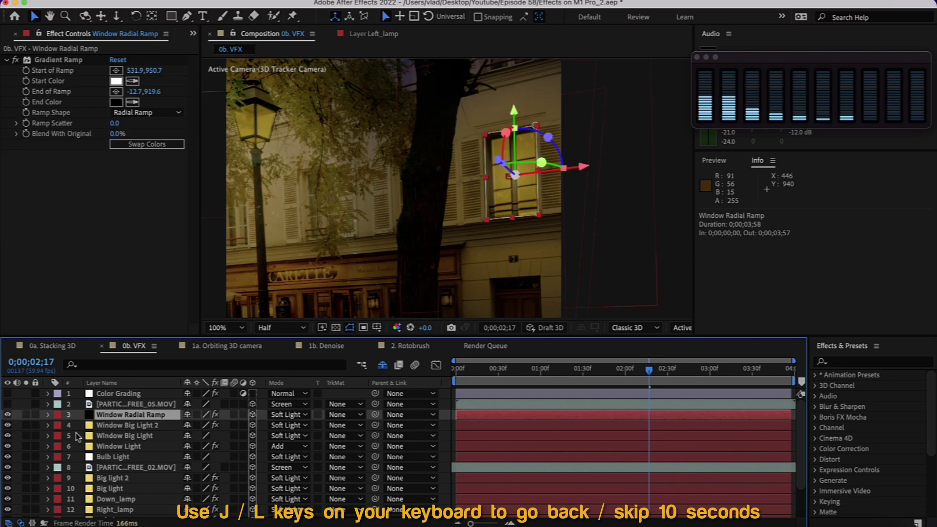
{"action": "left_click", "coordinate": [118, 405]}
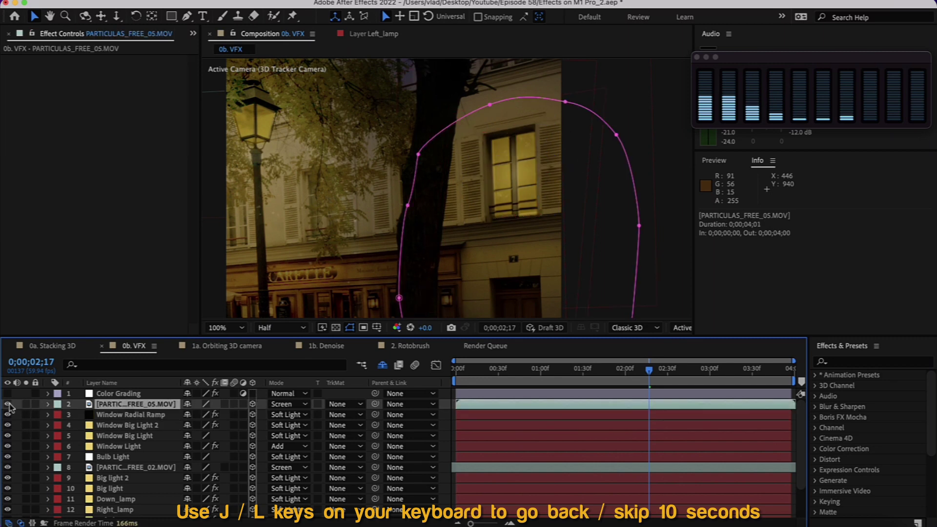
{"action": "left_click", "coordinate": [8, 404]}
{"action": "left_click", "coordinate": [113, 395]}
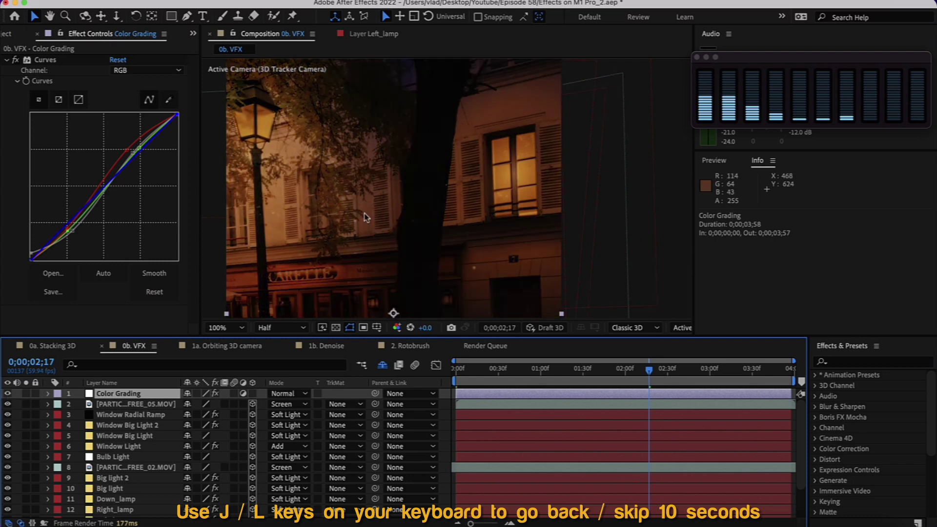
{"action": "scroll", "coordinate": [409, 211], "scroll_direction": "down", "scroll_amount": 5}
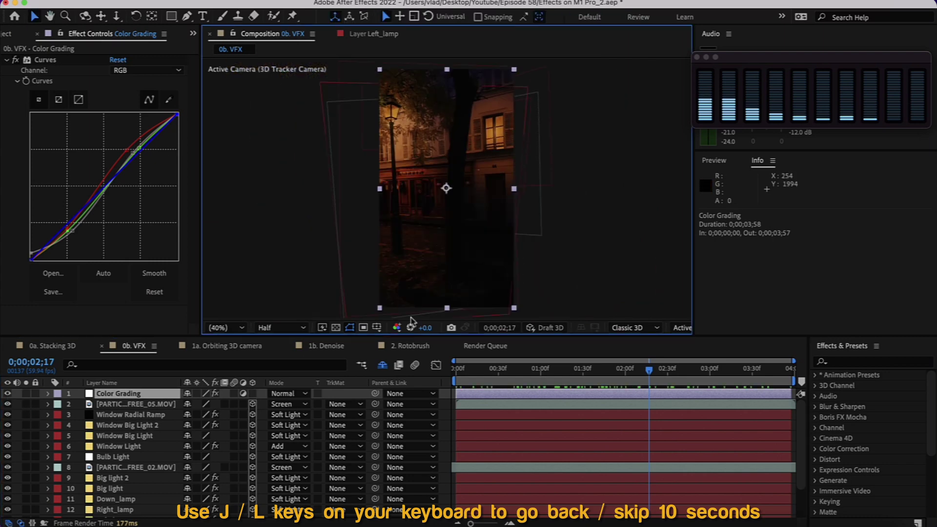
{"action": "left_click_drag", "start_coordinate": [522, 364], "coordinate": [455, 379]}
- Purge memory and the 3.6 GB disk cache, then replay 0b. VFX, caching all 238 frames
{"action": "key", "text": "space"}
{"action": "key", "text": "space"}
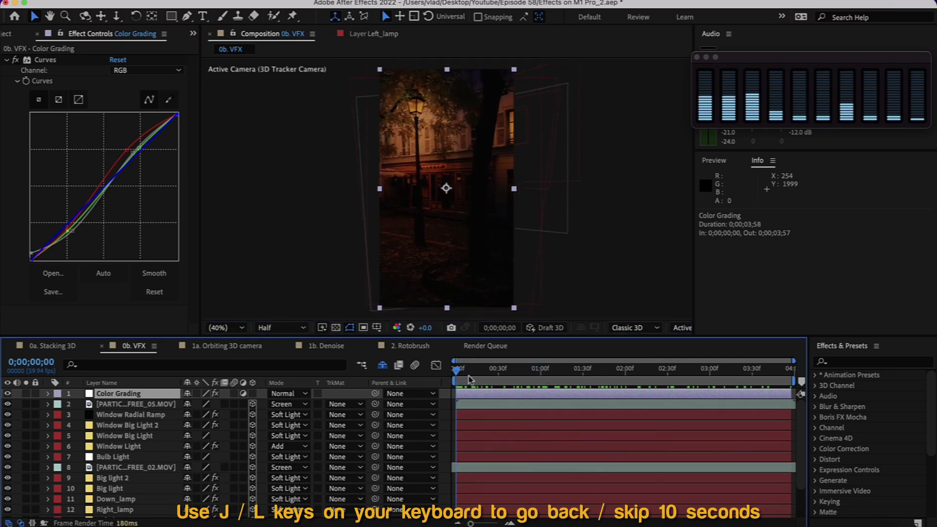
{"action": "left_click", "coordinate": [132, 0]}
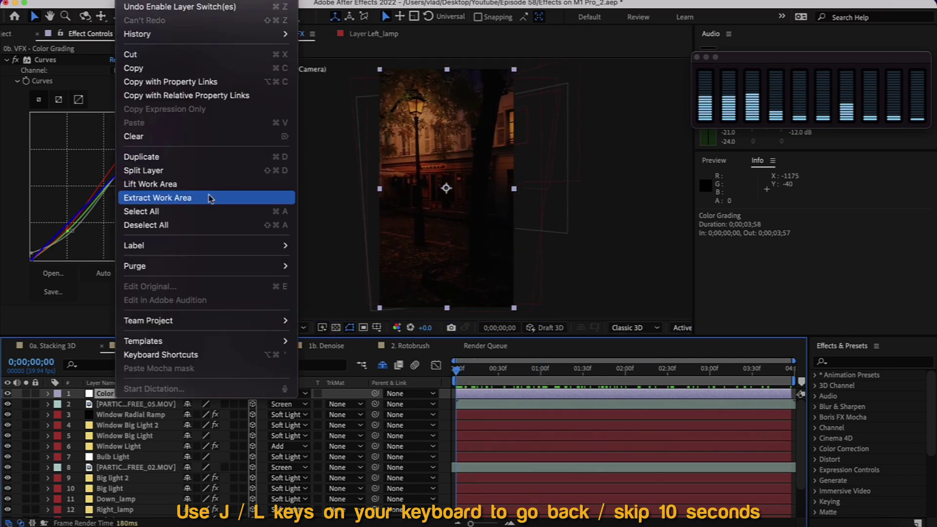
{"action": "mouse_move", "coordinate": [257, 266]}
{"action": "left_click", "coordinate": [371, 266]}
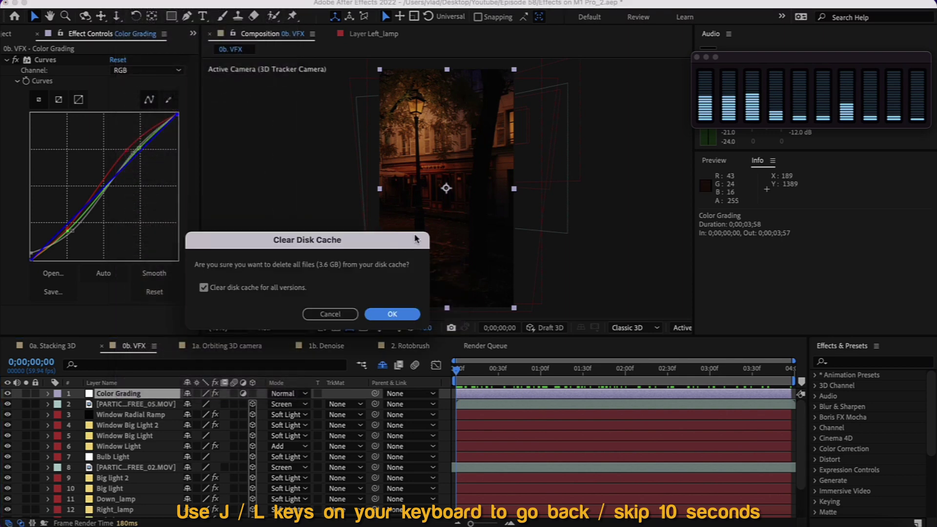
{"action": "left_click", "coordinate": [407, 312]}
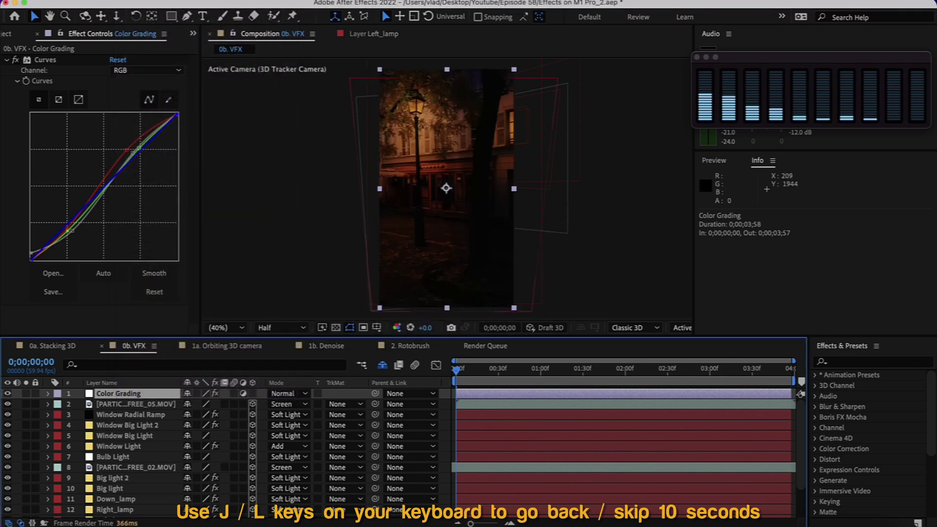
{"action": "key", "text": "space"}
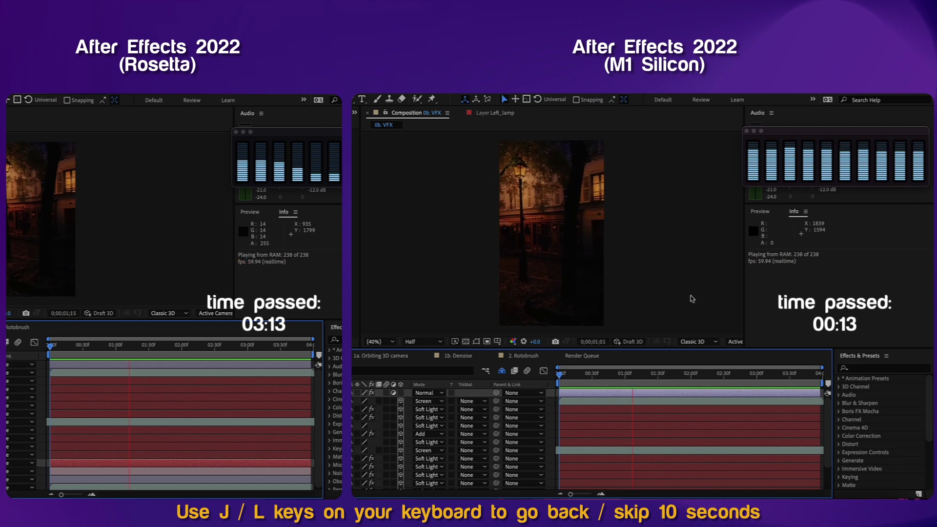
- Stop, resume and finally stop the 0b. VFX RAM preview at 0;00;01;10
{"action": "key", "text": "space"}
{"action": "key", "text": "space"}
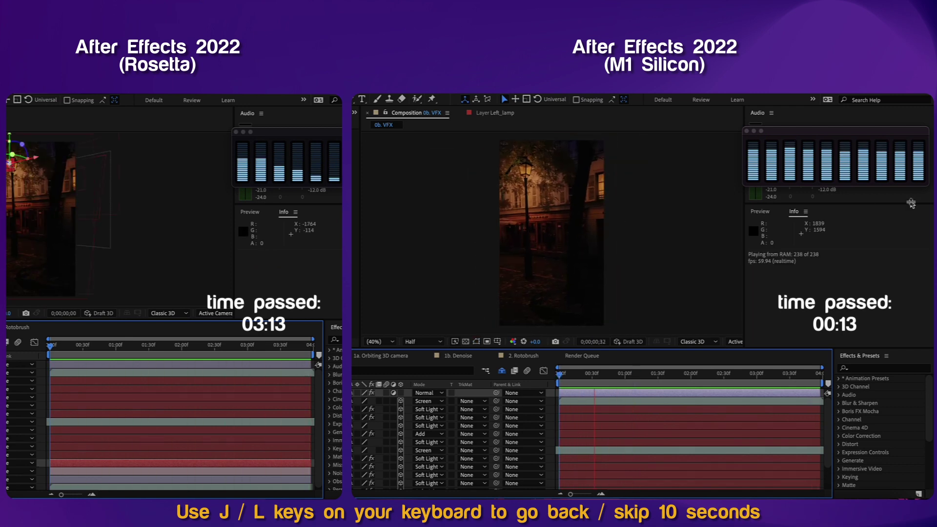
{"action": "key", "text": "space"}
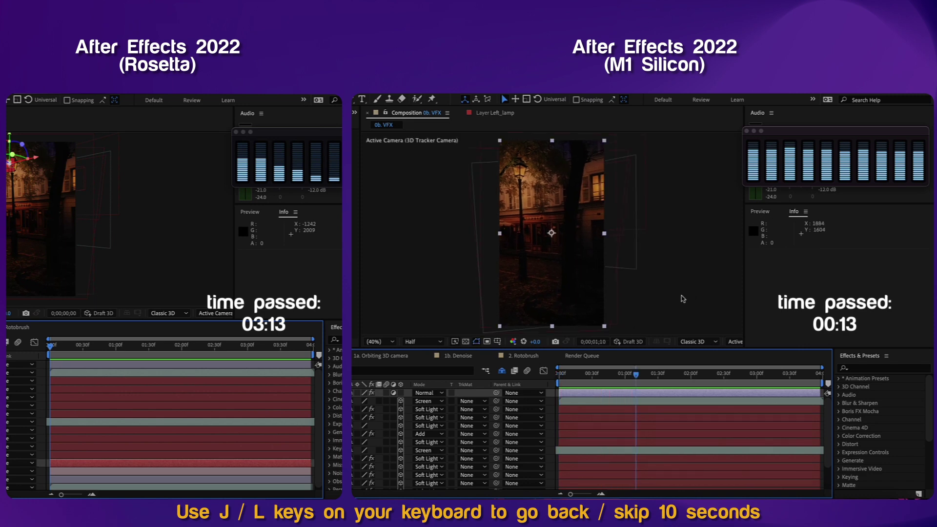
{"action": "key", "text": "space"}
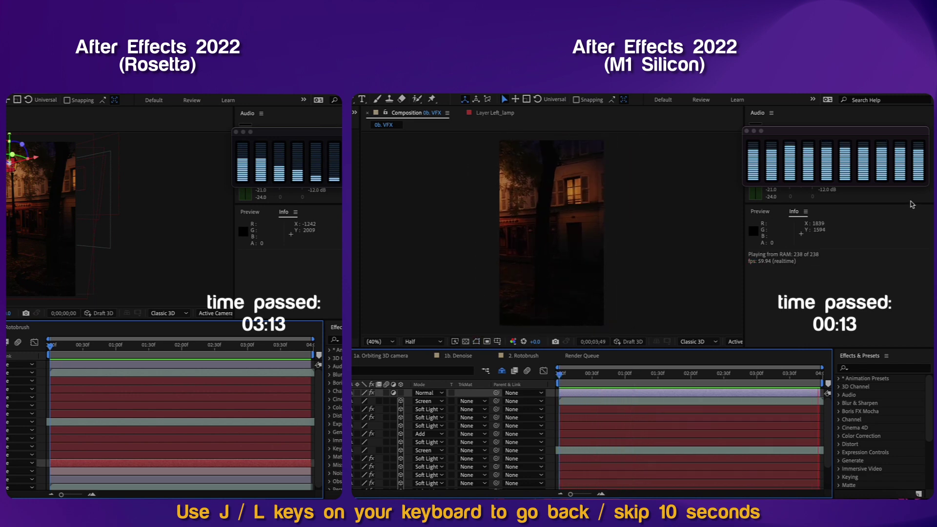
{"action": "key", "text": "space"}
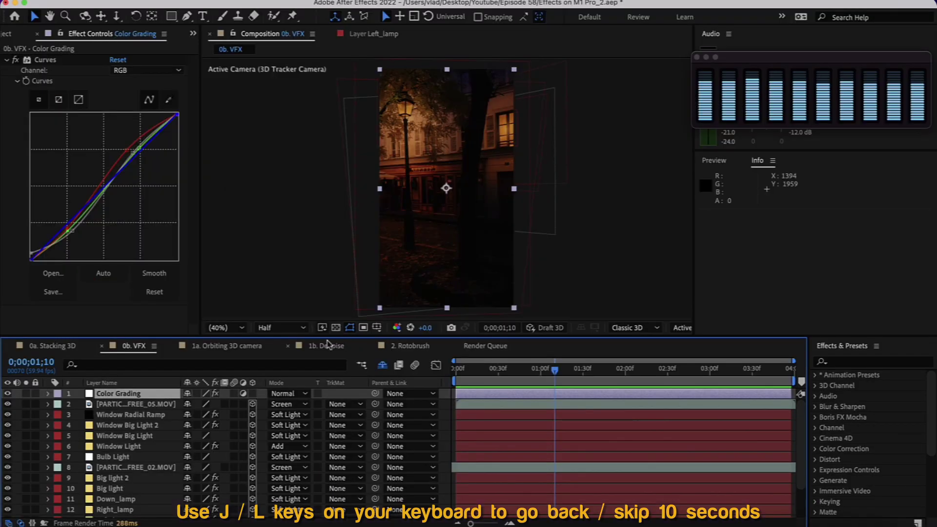
- Set the preview resolution to Full and purge All Memory & Disk Cache
{"action": "left_click", "coordinate": [283, 327]}
{"action": "left_click", "coordinate": [280, 356]}
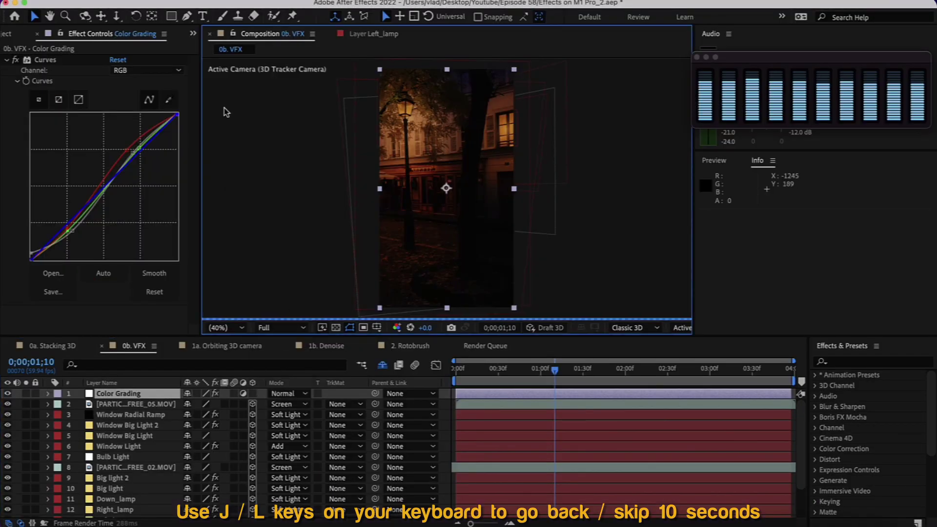
{"action": "left_click", "coordinate": [129, 1]}
{"action": "mouse_move", "coordinate": [267, 267]}
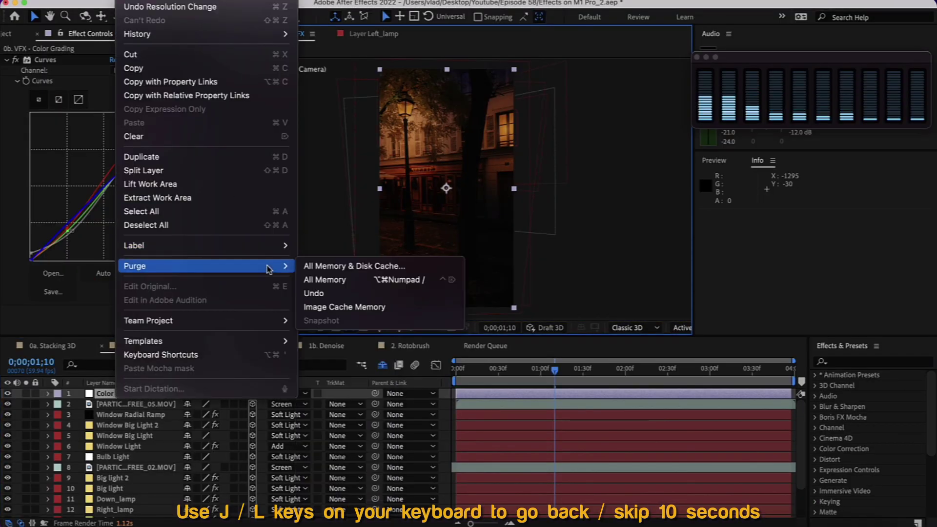
{"action": "left_click", "coordinate": [312, 265]}
{"action": "left_click", "coordinate": [394, 313]}
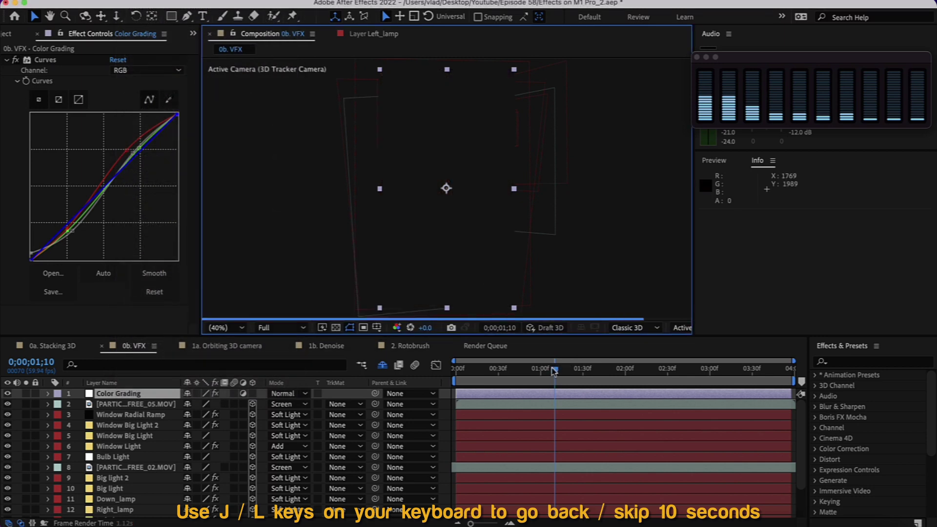
- Replay the 0b. VFX comp from its first frame, 0;00;00;00
{"action": "left_click", "coordinate": [478, 374]}
{"action": "left_click", "coordinate": [602, 290]}
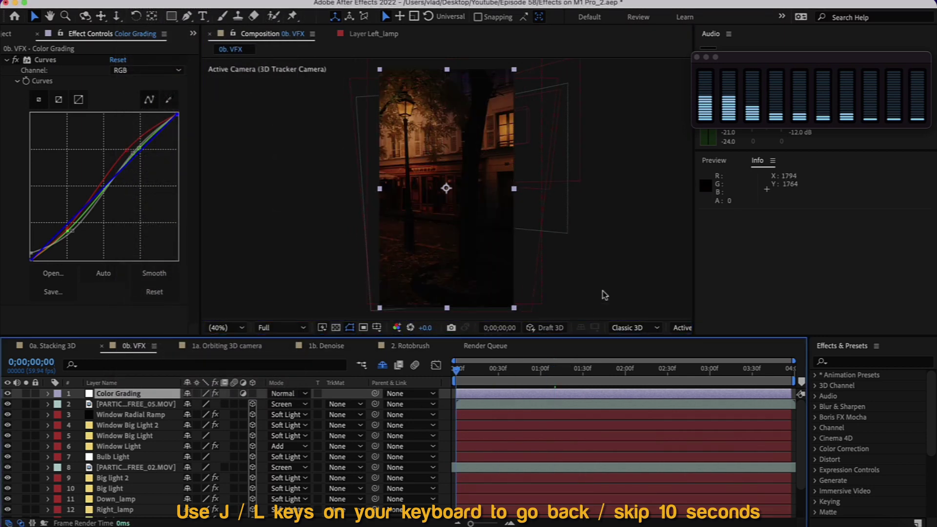
{"action": "key", "text": "Home"}
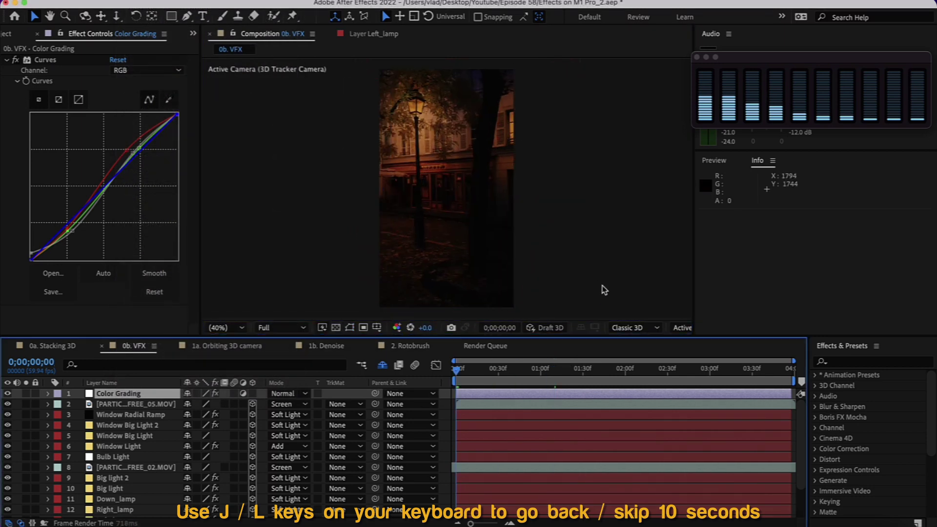
{"action": "key", "text": "space"}
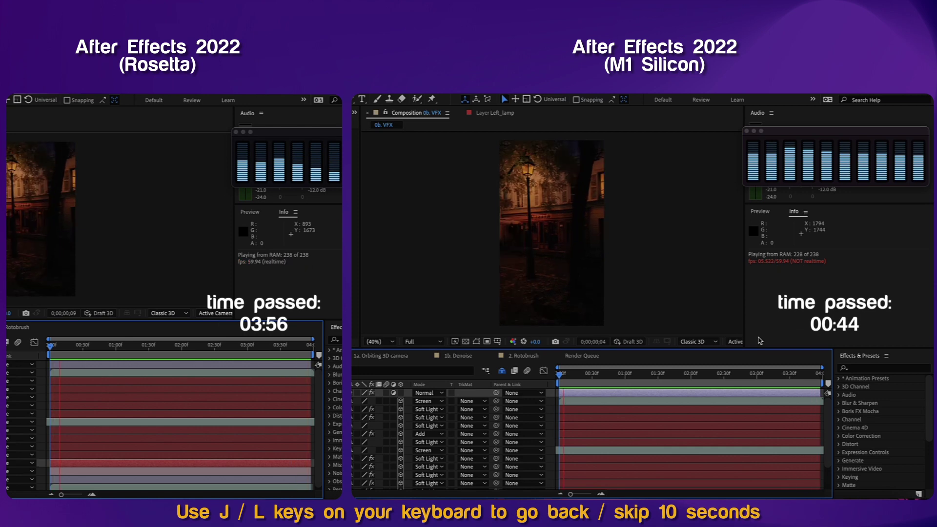
- Watch the Full-resolution preview with the viewer maximized, then restore the layout and stop at 0;00;01;18
{"action": "key", "text": "grave"}
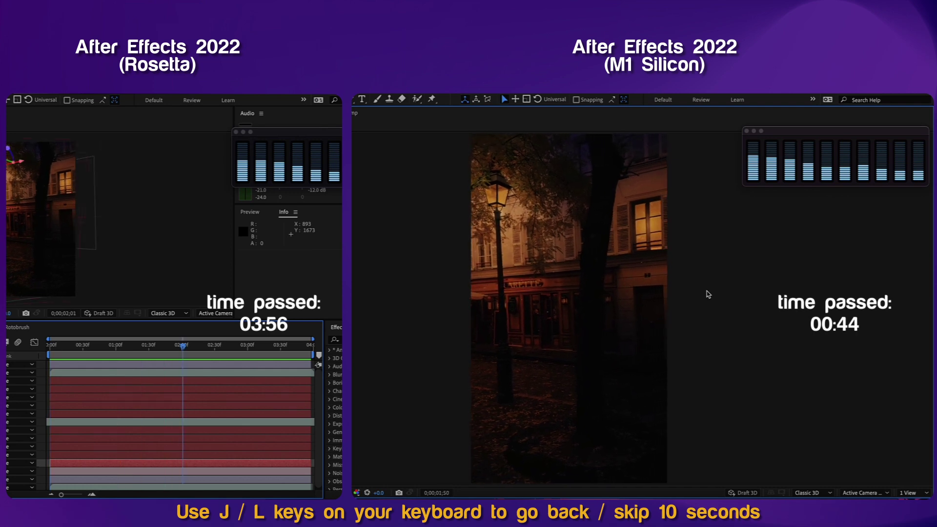
{"action": "key", "text": "grave"}
{"action": "left_click_drag", "start_coordinate": [695, 375], "coordinate": [640, 377]}
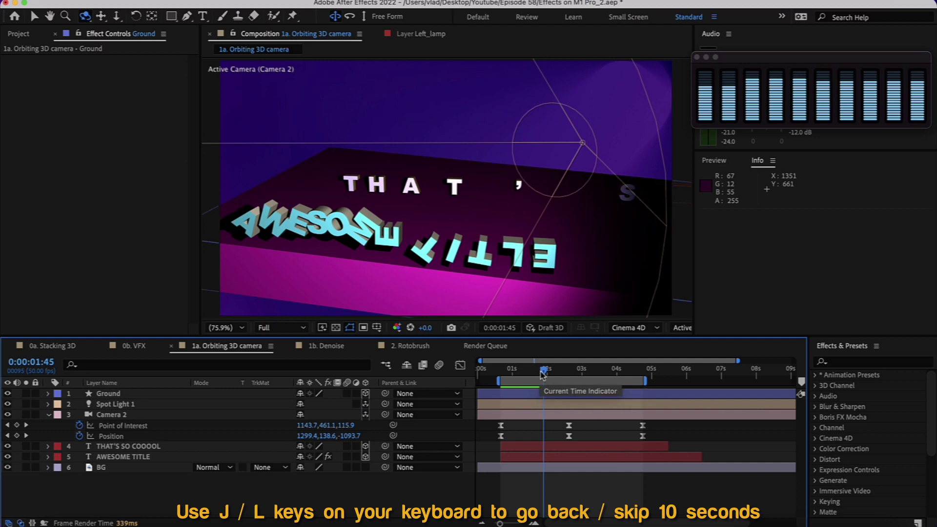
- Scrub the camera orbit to 0:00:02:05, 0:00:02:23 and 0:00:02:12, checking the Cinema 4D renderer
{"action": "mouse_move", "coordinate": [543, 372]}
{"action": "left_mouse_down"}
{"action": "mouse_move", "coordinate": [577, 375]}
{"action": "mouse_move", "coordinate": [546, 373]}
{"action": "left_mouse_up"}
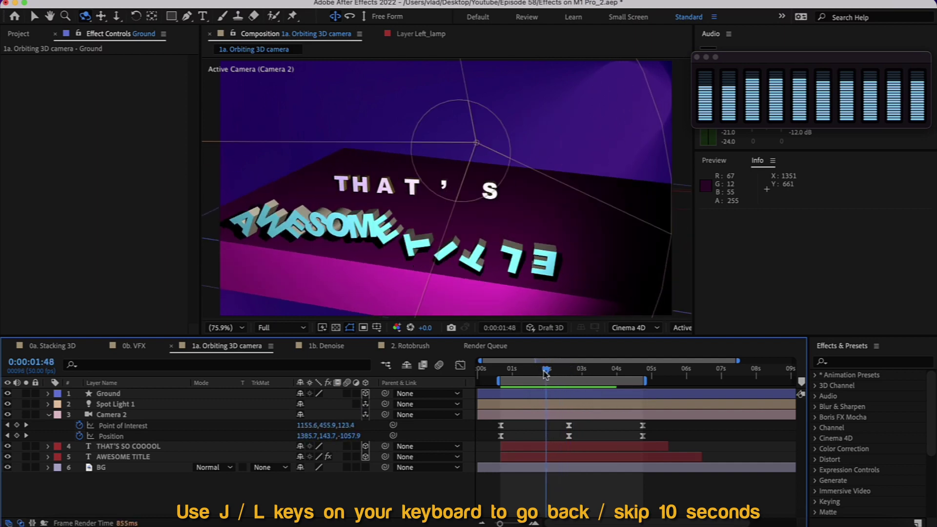
{"action": "left_click", "coordinate": [629, 327]}
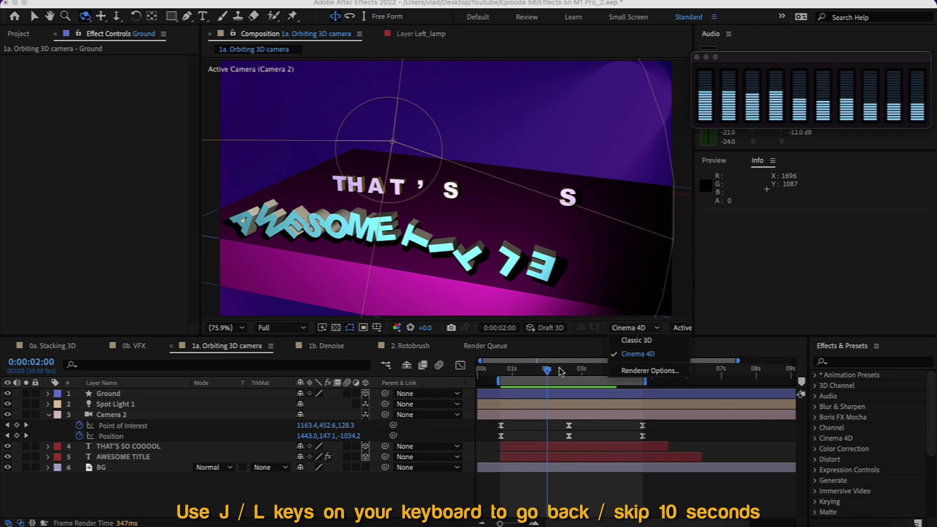
{"action": "left_click_drag", "start_coordinate": [561, 371], "coordinate": [549, 374]}
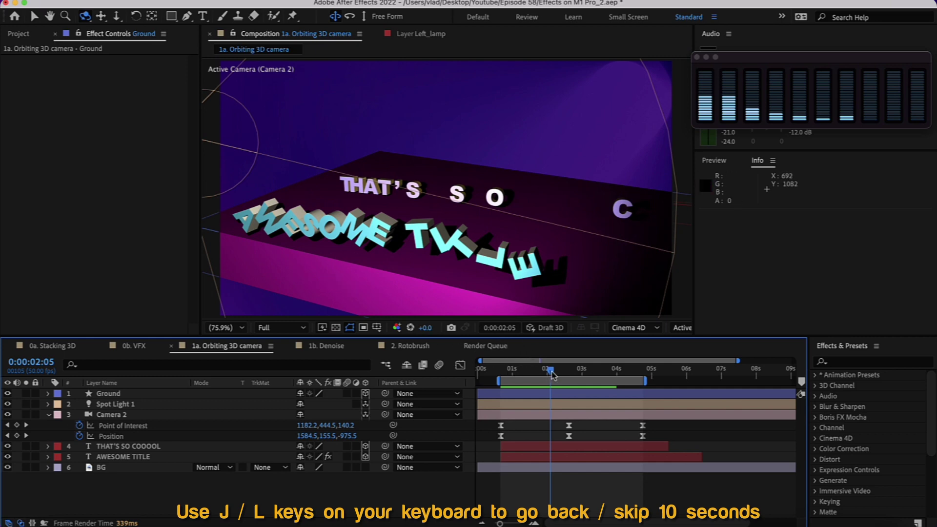
{"action": "left_click_drag", "start_coordinate": [551, 374], "coordinate": [564, 371]}
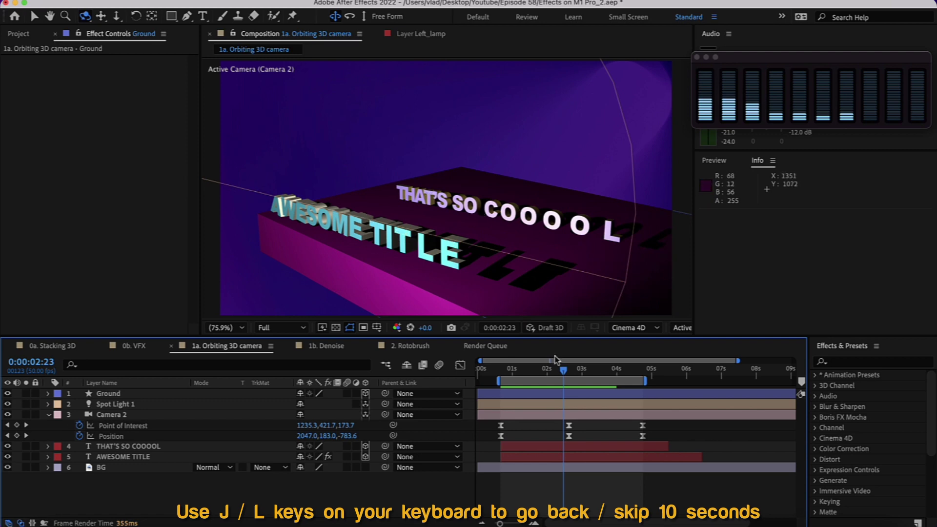
{"action": "left_click_drag", "start_coordinate": [562, 371], "coordinate": [555, 371]}
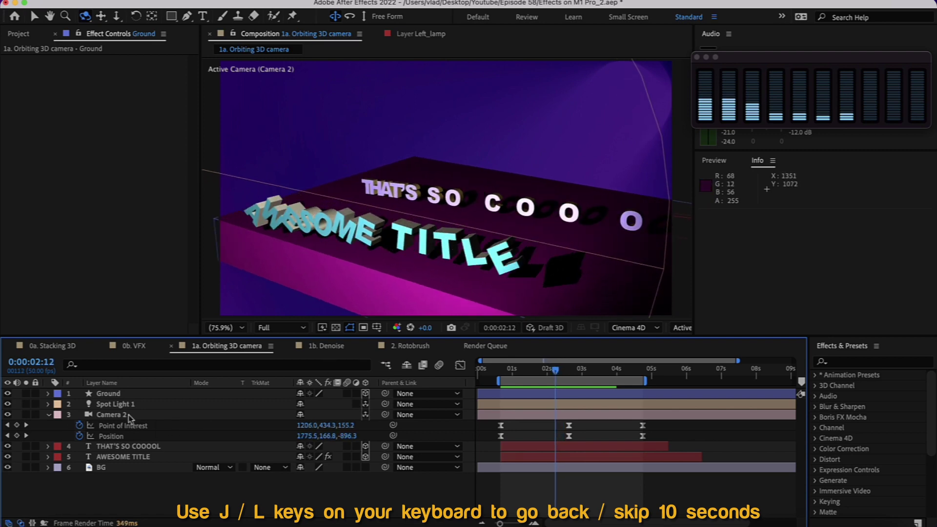
{"action": "left_click", "coordinate": [107, 393]}
- Try a deeper Ground extrusion, revert it to 176.0, collapse Ground and select Spot Light 1
{"action": "left_click", "coordinate": [47, 393]}
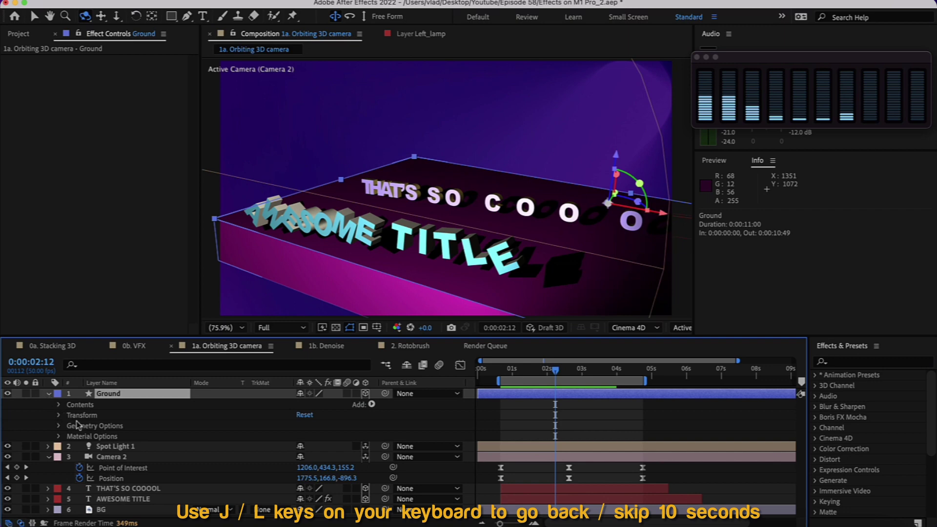
{"action": "left_click", "coordinate": [59, 426]}
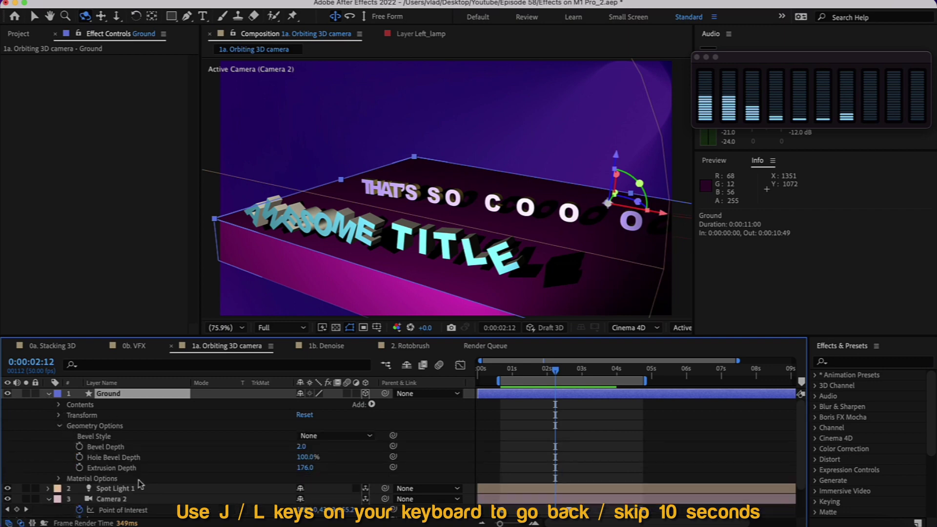
{"action": "left_click_drag", "start_coordinate": [315, 467], "coordinate": [373, 457]}
{"action": "key", "text": "super+z"}
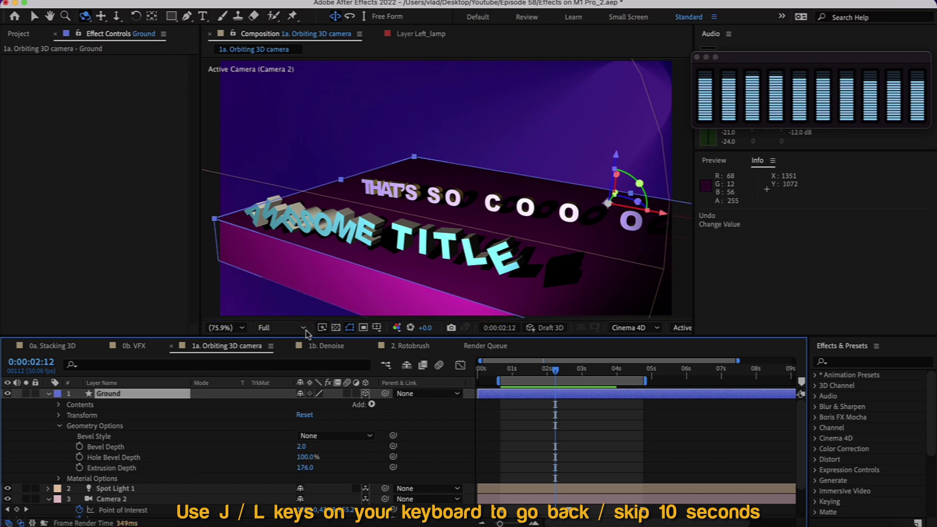
{"action": "left_click", "coordinate": [47, 394]}
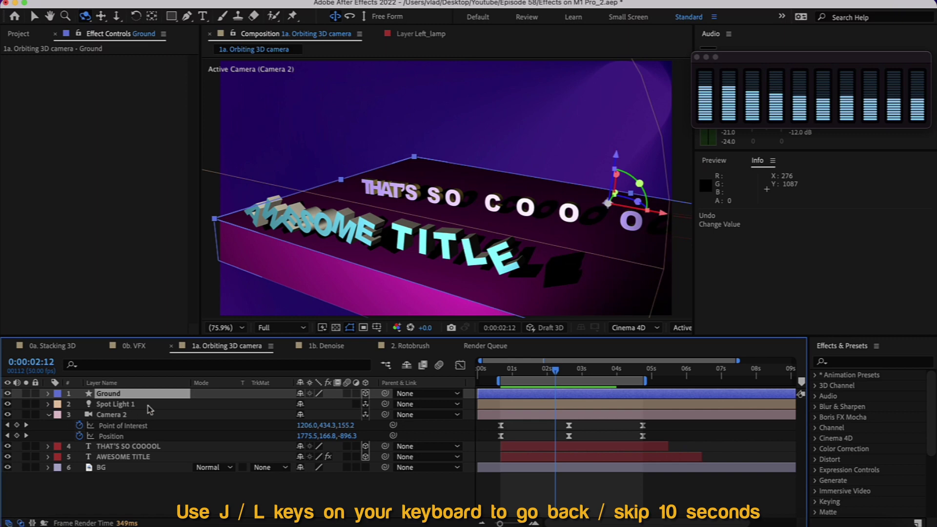
{"action": "left_click", "coordinate": [149, 407]}
- At 0:00:03:04, test-orbit Camera 2 and undo, then switch the preview to Half and orbit and undo again
{"action": "left_click", "coordinate": [130, 416]}
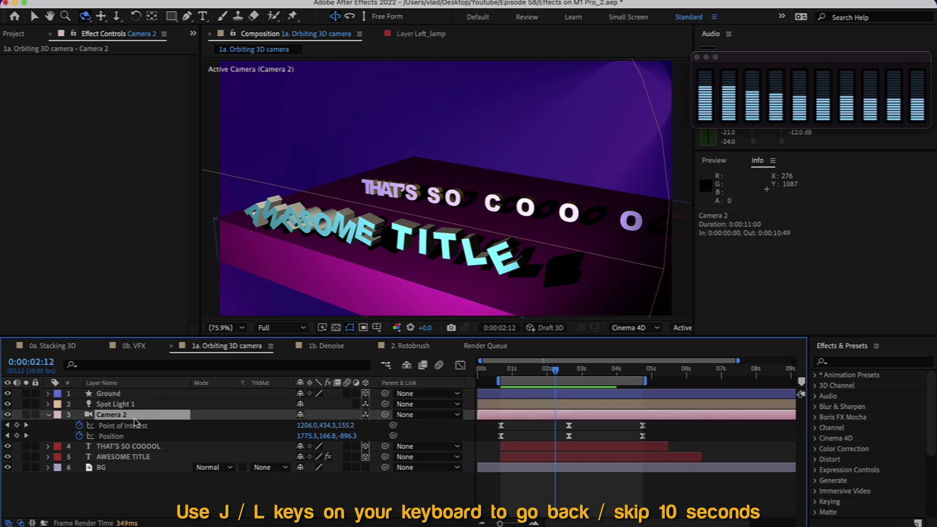
{"action": "left_click_drag", "start_coordinate": [548, 371], "coordinate": [584, 372]}
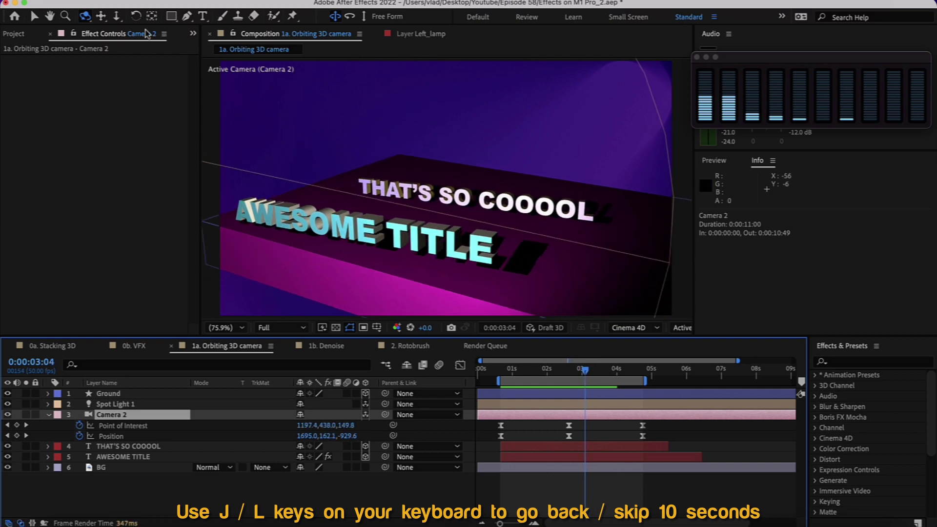
{"action": "mouse_move", "coordinate": [346, 168]}
{"action": "left_mouse_down"}
{"action": "mouse_move", "coordinate": [392, 190]}
{"action": "mouse_move", "coordinate": [366, 168]}
{"action": "mouse_move", "coordinate": [357, 181]}
{"action": "mouse_move", "coordinate": [337, 166]}
{"action": "mouse_move", "coordinate": [311, 173]}
{"action": "mouse_move", "coordinate": [347, 172]}
{"action": "left_mouse_up"}
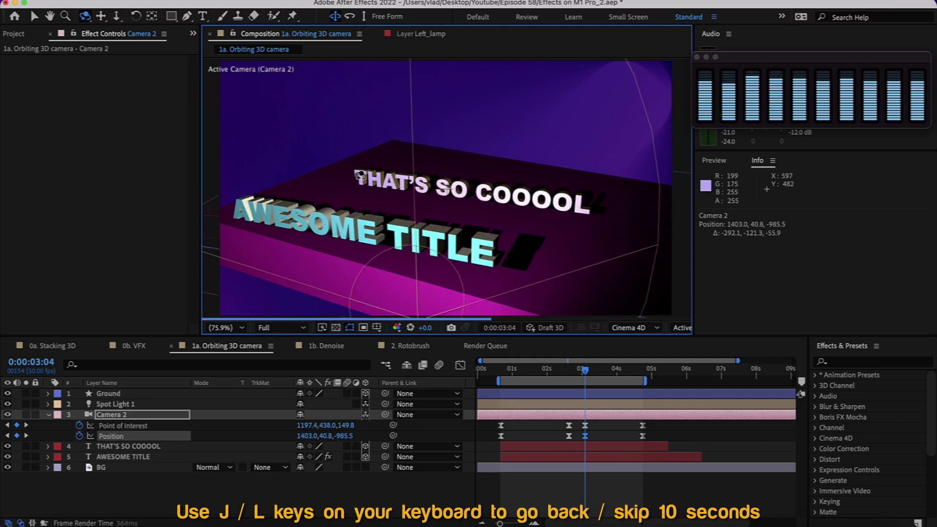
{"action": "key", "text": "super+z"}
{"action": "left_click", "coordinate": [275, 371]}
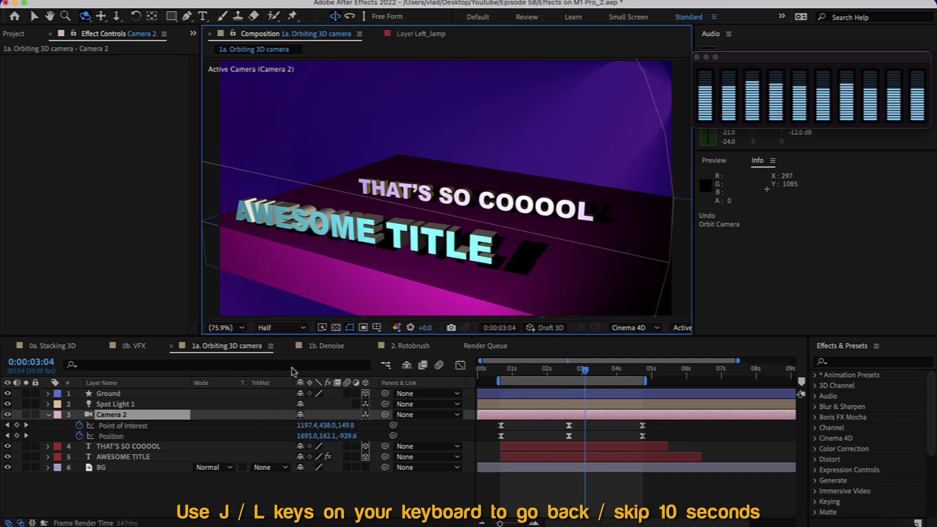
{"action": "mouse_move", "coordinate": [368, 219]}
{"action": "left_mouse_down"}
{"action": "mouse_move", "coordinate": [423, 218]}
{"action": "mouse_move", "coordinate": [386, 228]}
{"action": "mouse_move", "coordinate": [460, 218]}
{"action": "mouse_move", "coordinate": [378, 234]}
{"action": "mouse_move", "coordinate": [365, 218]}
{"action": "left_mouse_up"}
{"action": "key", "text": "super+z"}
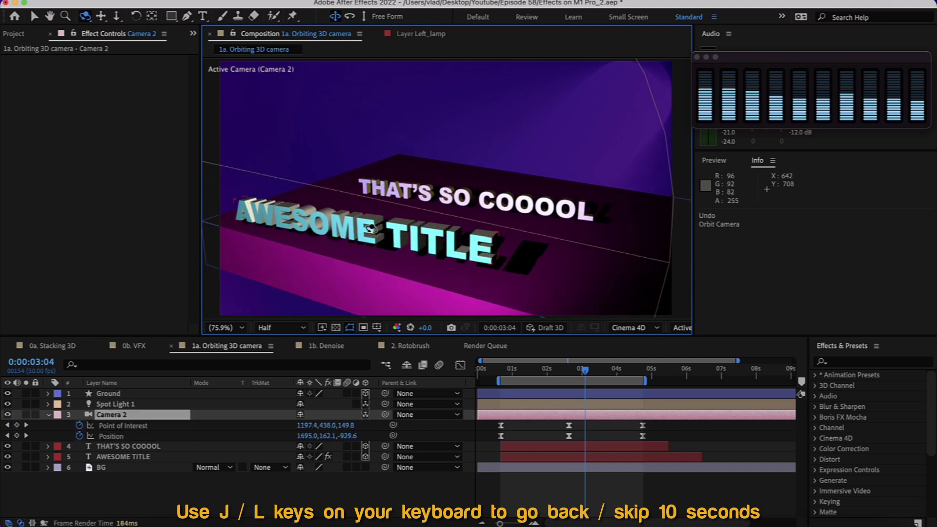
- Purge All Memory & Disk Cache, then preview 1a. Orbiting 3D camera at Half resolution from its first keyframe
{"action": "left_click", "coordinate": [141, 2]}
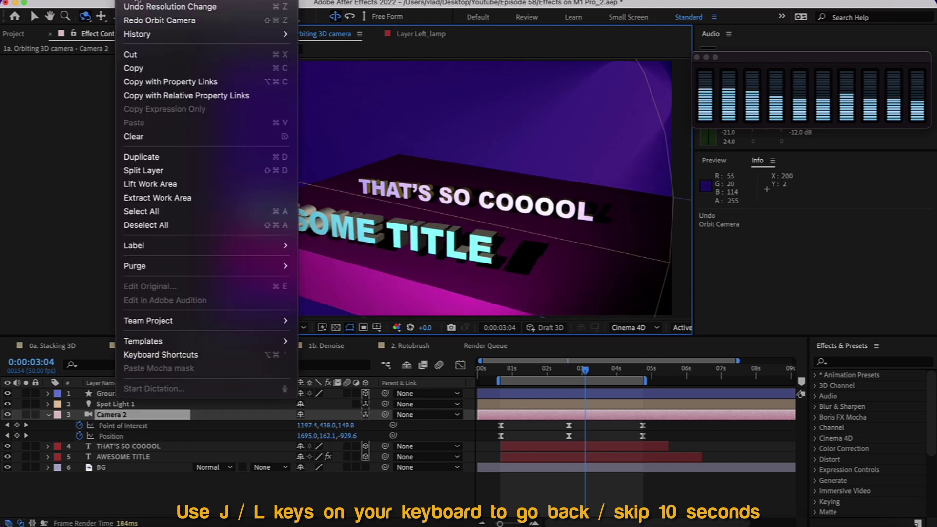
{"action": "mouse_move", "coordinate": [251, 265]}
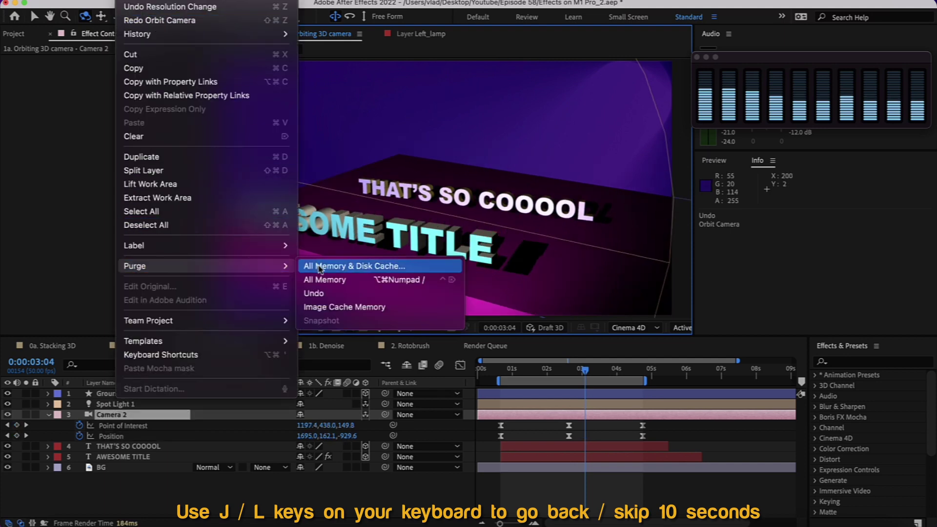
{"action": "left_click", "coordinate": [324, 267]}
{"action": "left_click", "coordinate": [390, 315]}
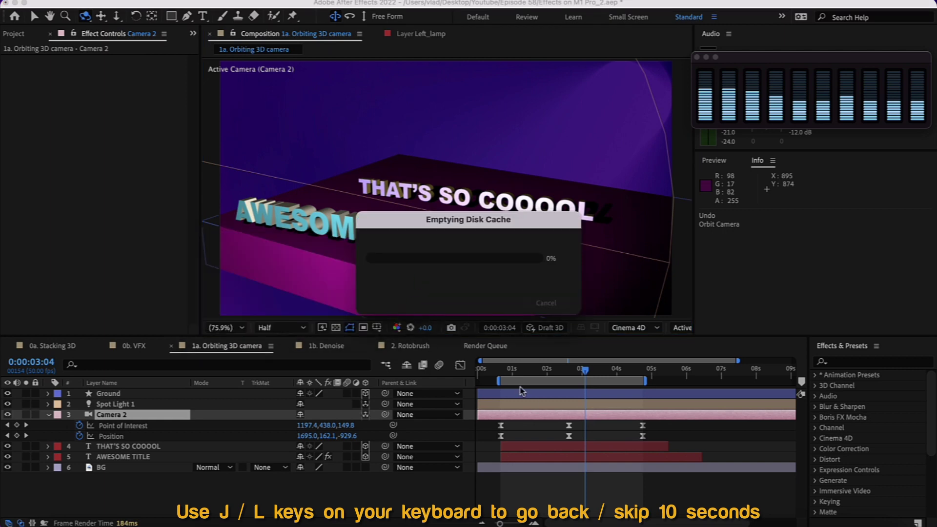
{"action": "key", "text": "j"}
{"action": "key", "text": "j"}
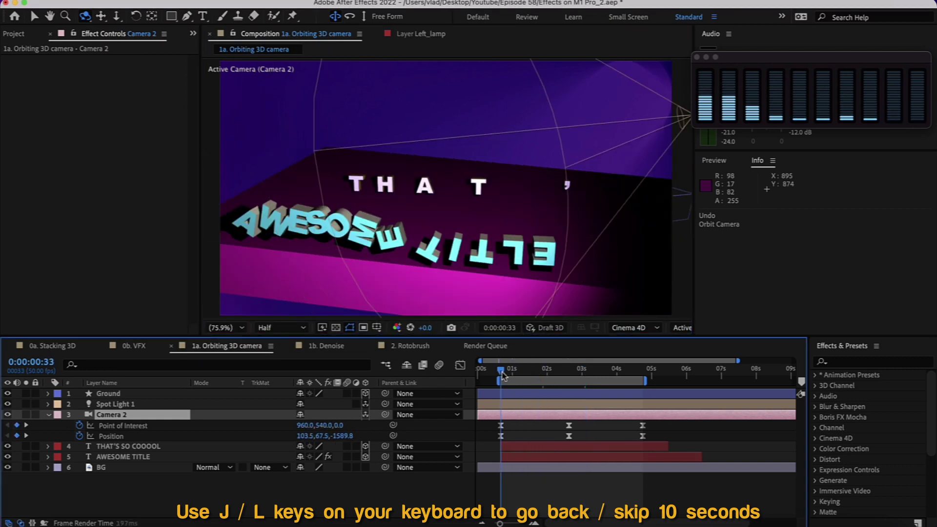
{"action": "key", "text": "space"}
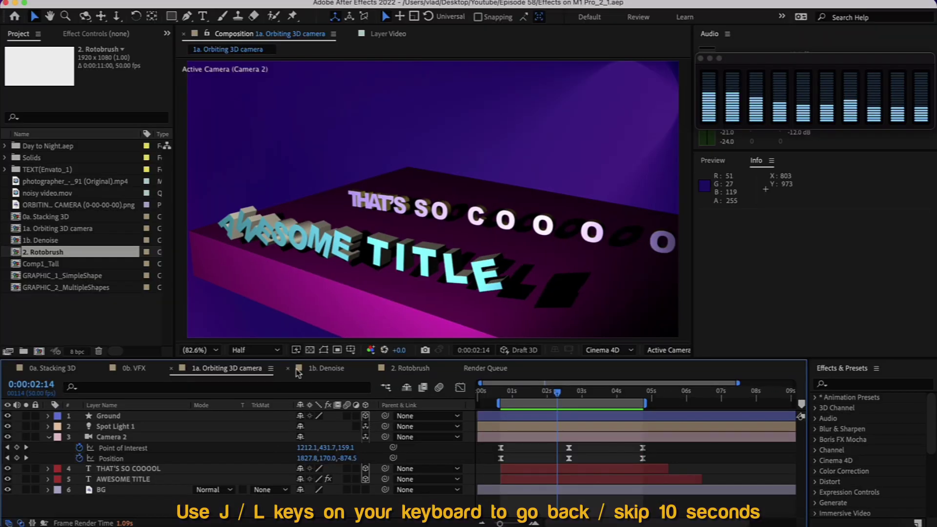
- Set Full resolution, purge All Memory & Disk Cache, and play 1a. Orbiting 3D camera from its first keyframe
{"action": "left_click", "coordinate": [254, 350]}
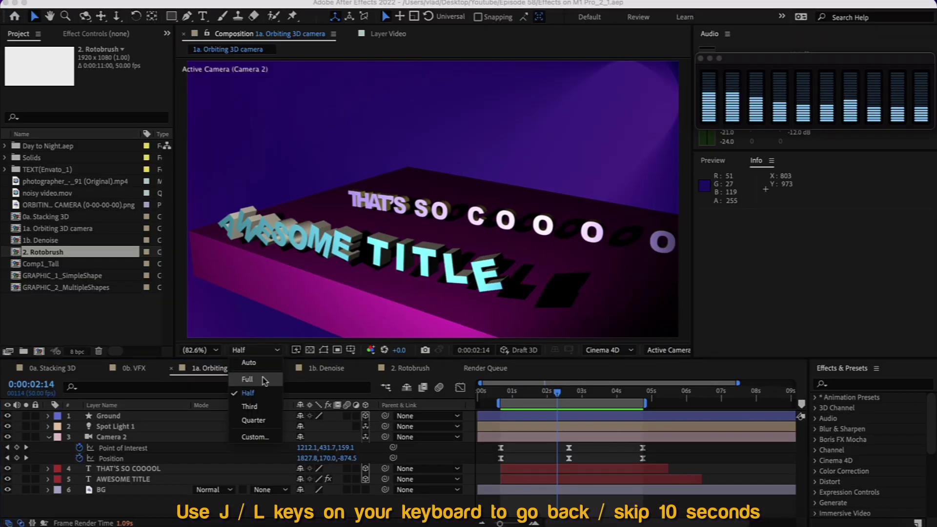
{"action": "left_click", "coordinate": [244, 367]}
{"action": "left_click", "coordinate": [122, 1]}
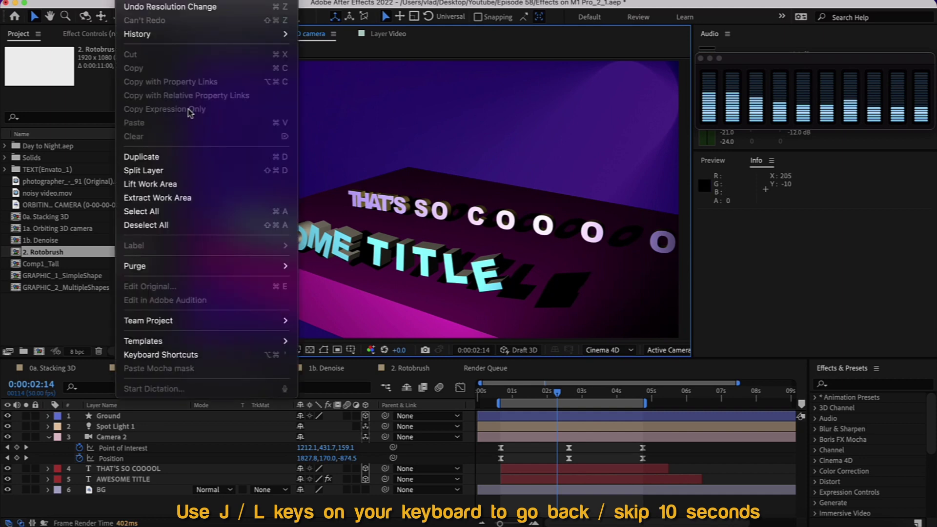
{"action": "left_click", "coordinate": [307, 266]}
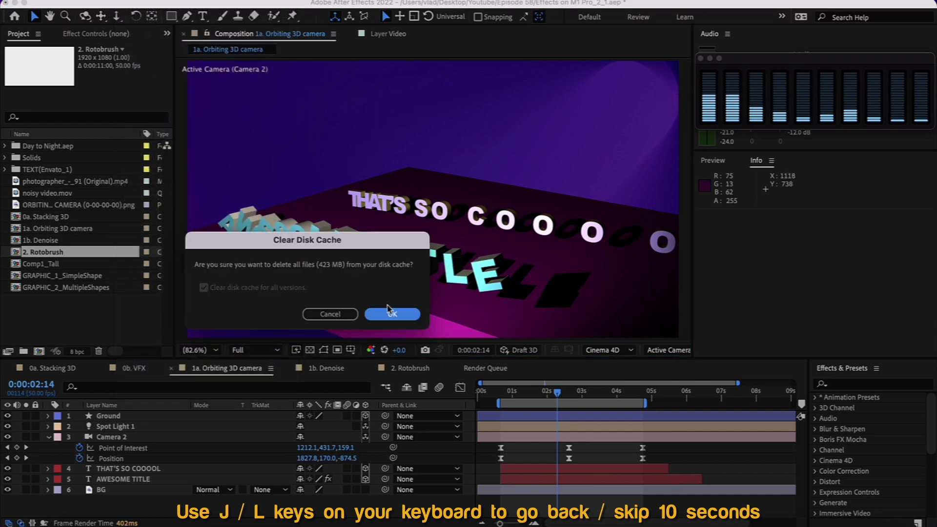
{"action": "left_click", "coordinate": [396, 324]}
{"action": "key", "text": "j"}
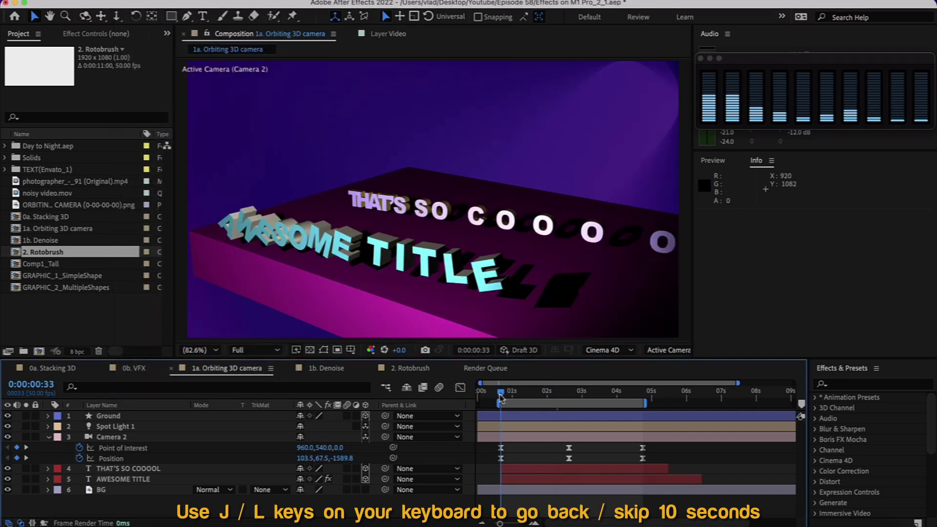
{"action": "key", "text": "space"}
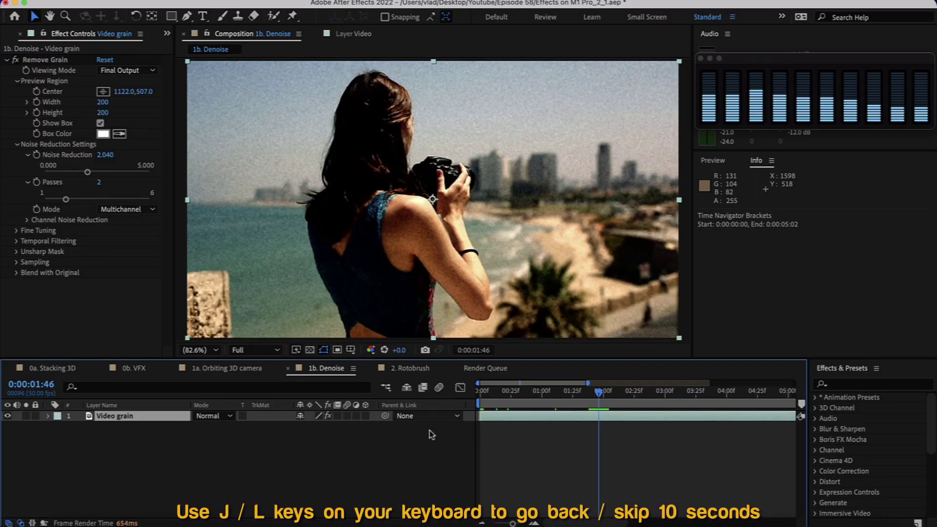
- Select the Remove Grain effect and preview the 1b. Denoise footage from its first frame
{"action": "left_click", "coordinate": [68, 61]}
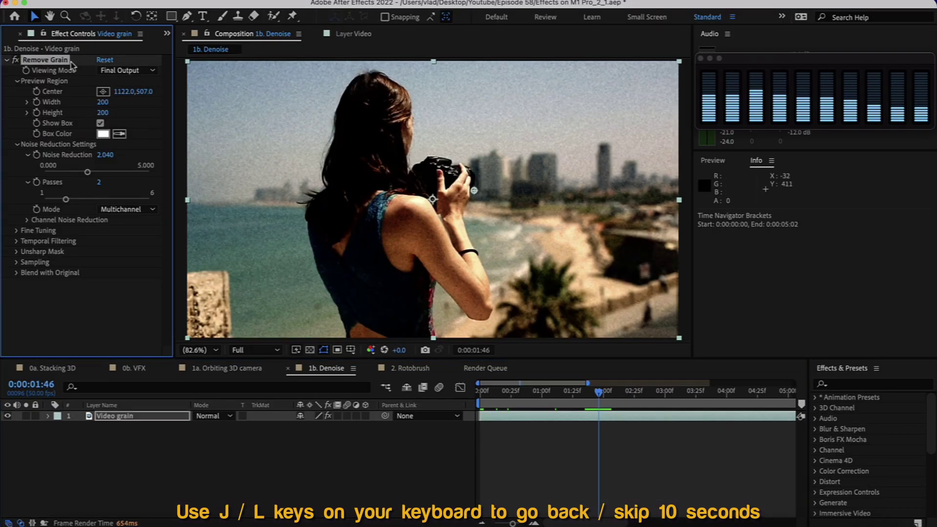
{"action": "left_click_drag", "start_coordinate": [576, 396], "coordinate": [412, 457]}
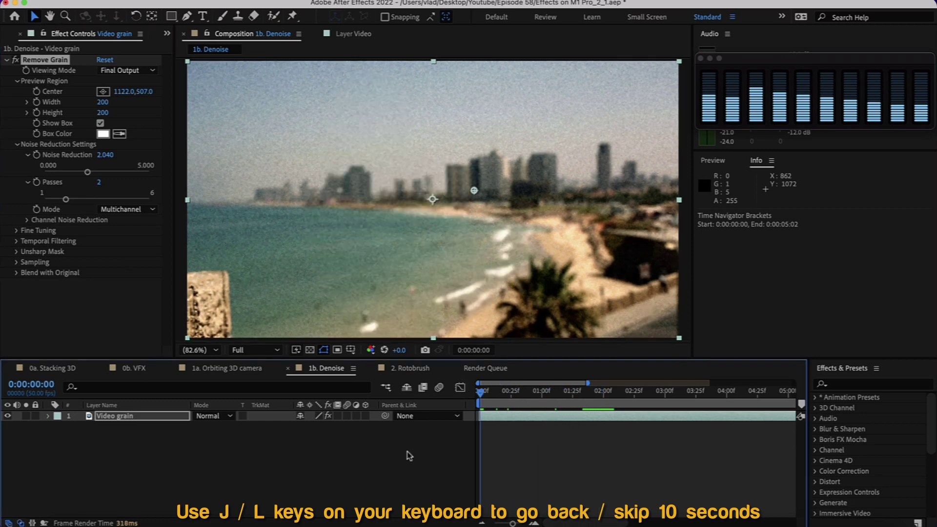
{"action": "key", "text": "space"}
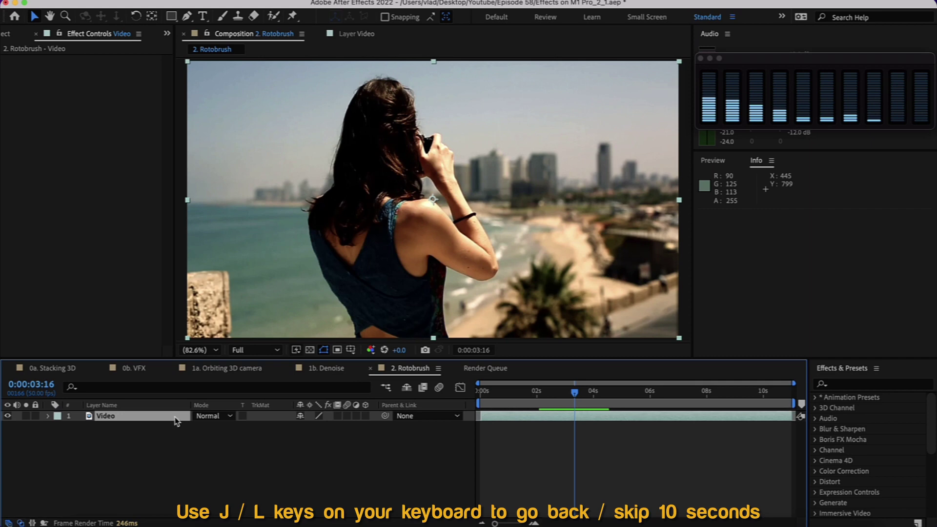
- Open the Video layer and paint a Roto Brush foreground stroke over the woman to compute her matte
{"action": "double_click", "coordinate": [175, 417]}
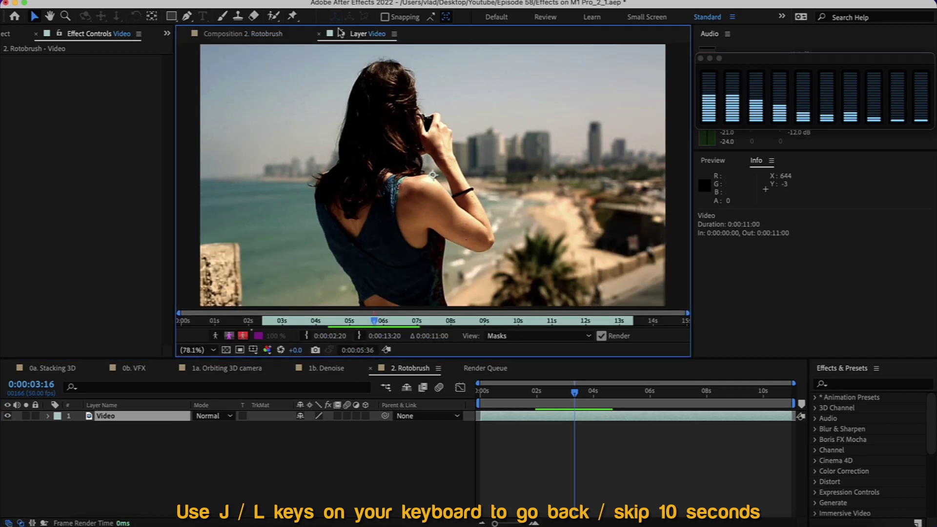
{"action": "key", "text": "alt+w"}
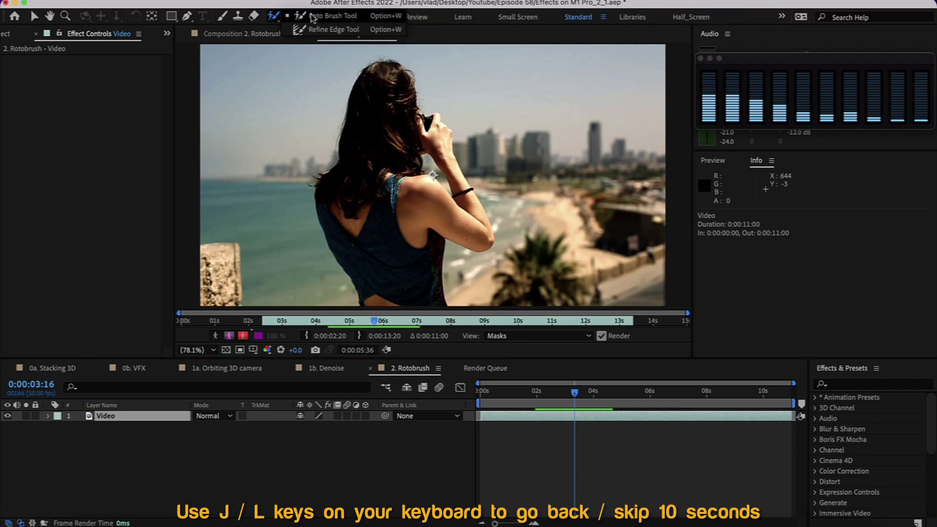
{"action": "left_click", "coordinate": [313, 16]}
{"action": "mouse_move", "coordinate": [390, 295]}
{"action": "left_mouse_down"}
{"action": "mouse_move", "coordinate": [340, 199]}
{"action": "mouse_move", "coordinate": [362, 171]}
{"action": "mouse_move", "coordinate": [381, 85]}
{"action": "left_mouse_up"}
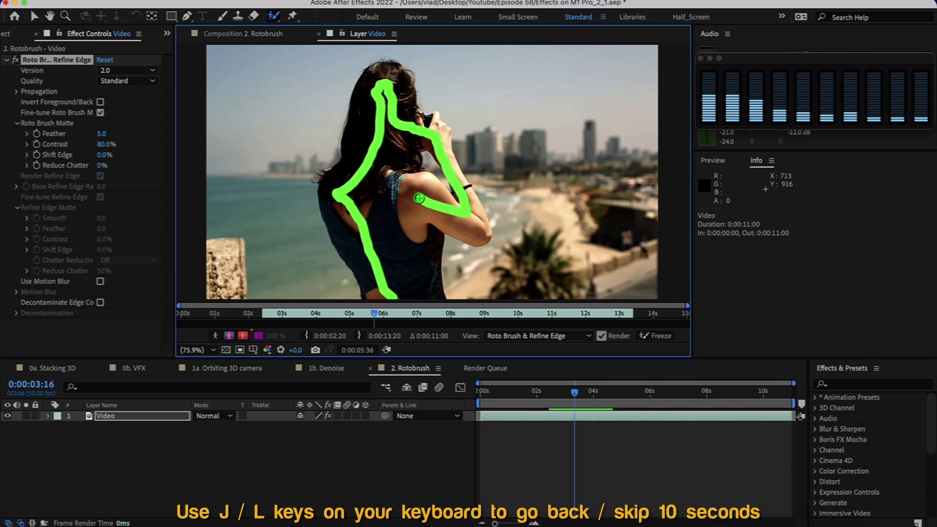
{"action": "left_click_drag", "start_coordinate": [418, 198], "coordinate": [419, 198]}
{"action": "scroll", "coordinate": [419, 142], "scroll_direction": "up", "scroll_amount": 3}
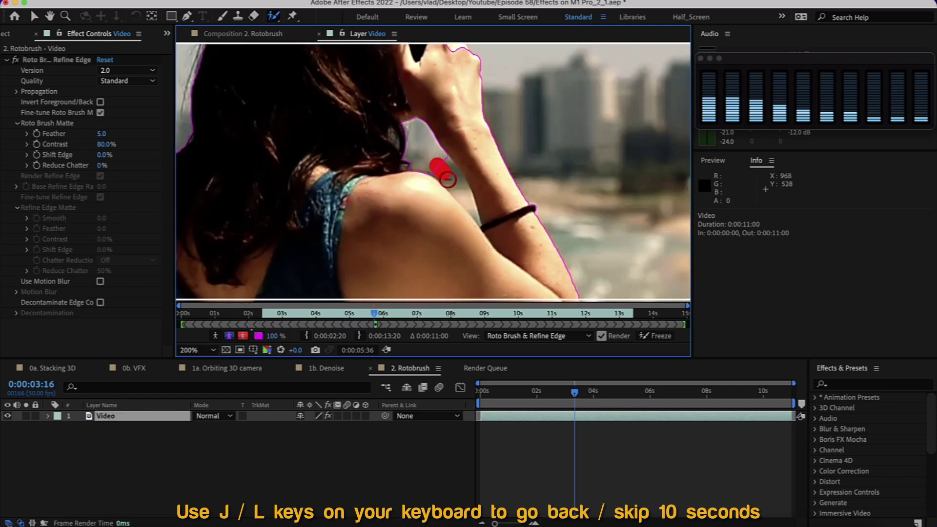
{"action": "scroll", "coordinate": [447, 179], "scroll_direction": "down", "scroll_amount": 4}
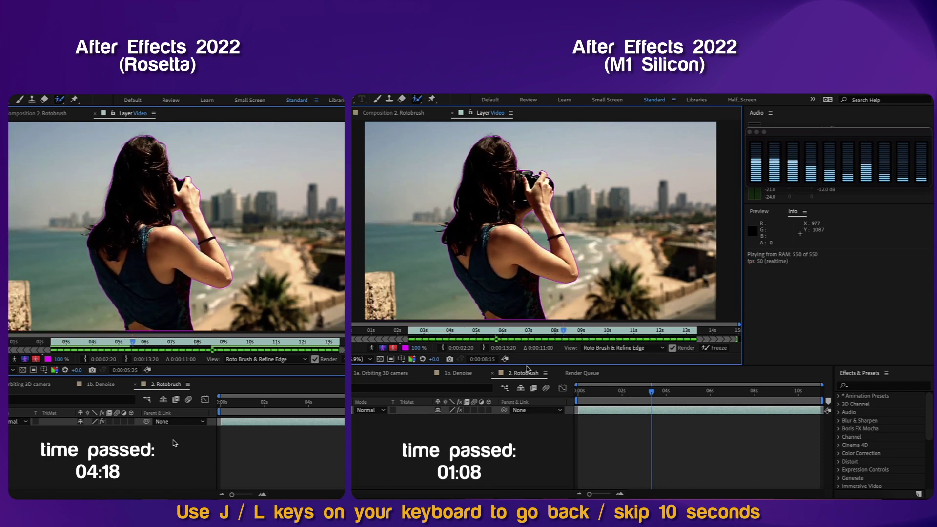
- Check an earlier frame, freeze the Roto Brush propagation, and bring up the four-comp Render Queue
{"action": "left_click", "coordinate": [648, 390]}
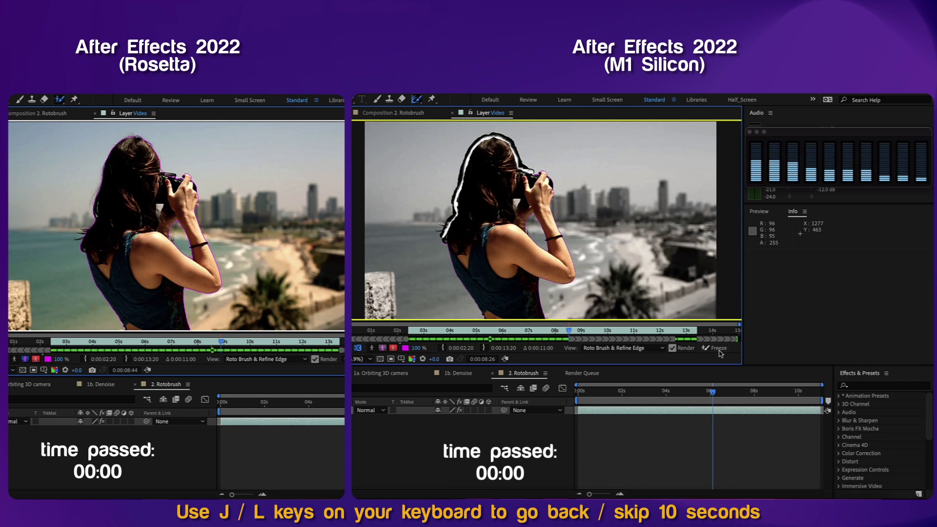
{"action": "left_click", "coordinate": [718, 349]}
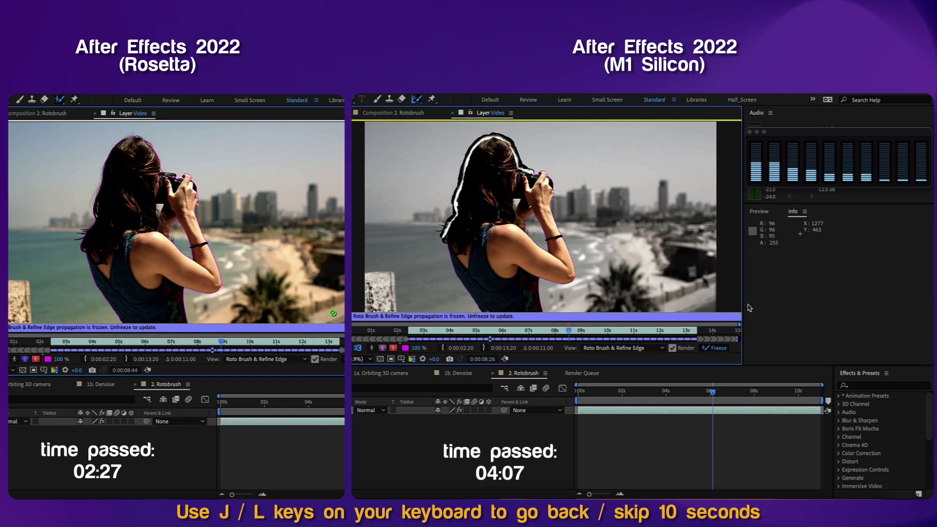
{"action": "left_click", "coordinate": [672, 93]}
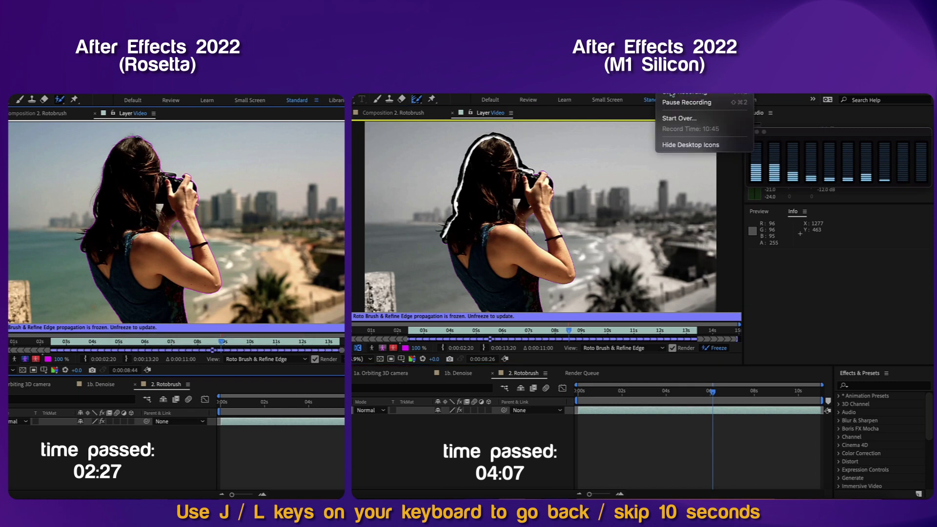
{"action": "key", "text": "Escape"}
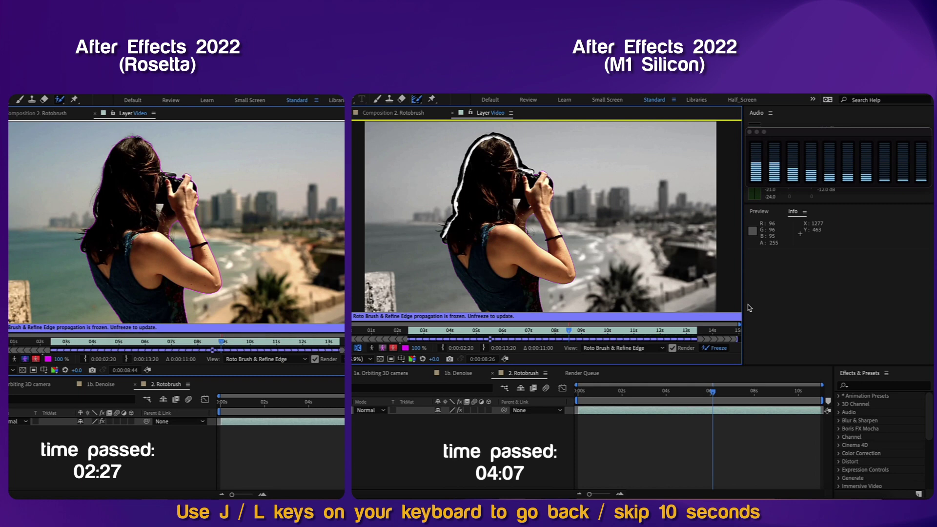
{"action": "left_click", "coordinate": [672, 93]}
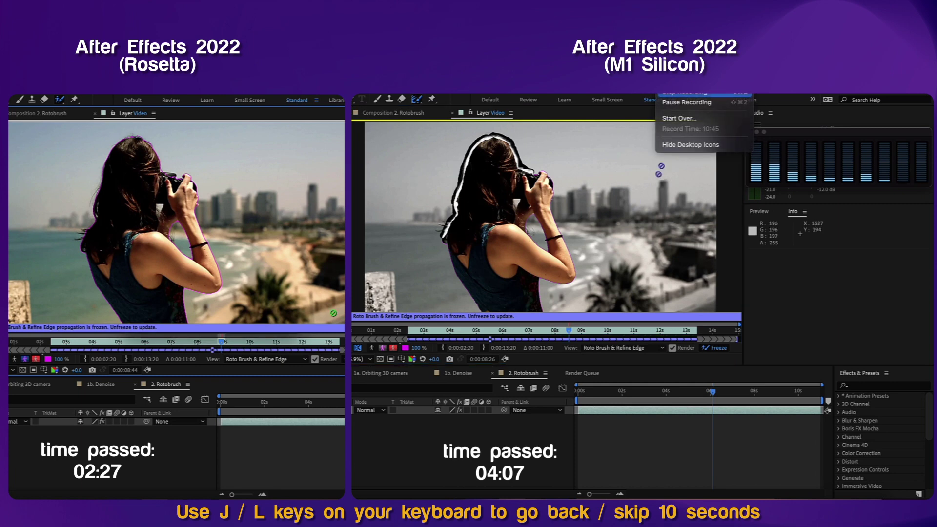
{"action": "key", "text": "Escape"}
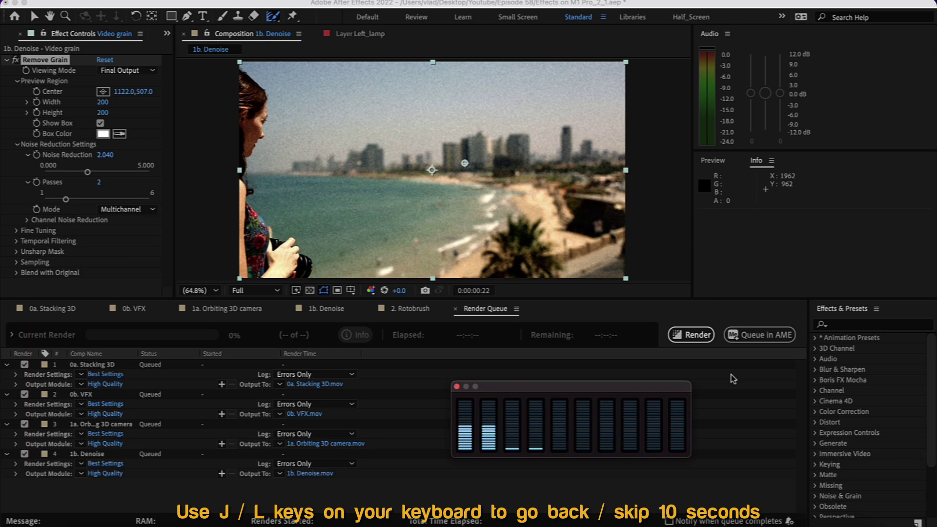
- Render the four-comp queue to .mov files, starting with 0a. Stacking 3D as item 1 of 4
{"action": "left_click", "coordinate": [691, 334]}
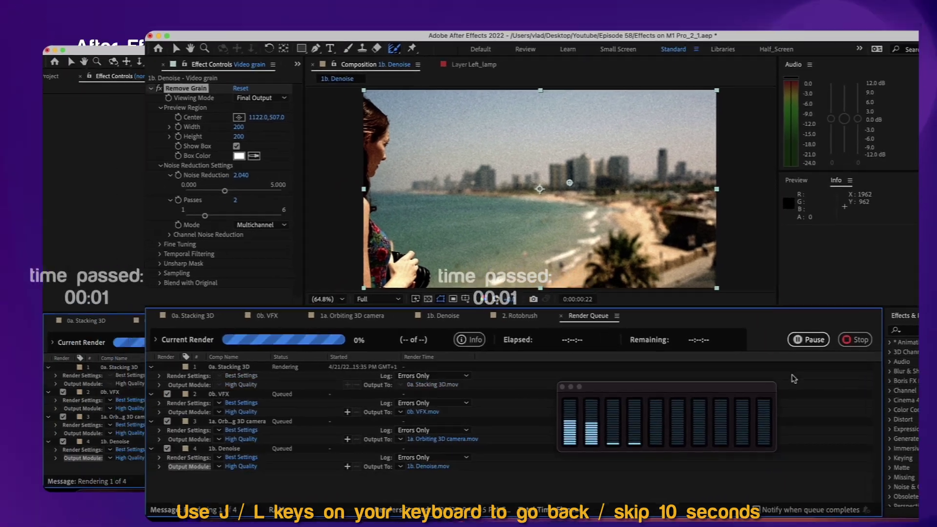